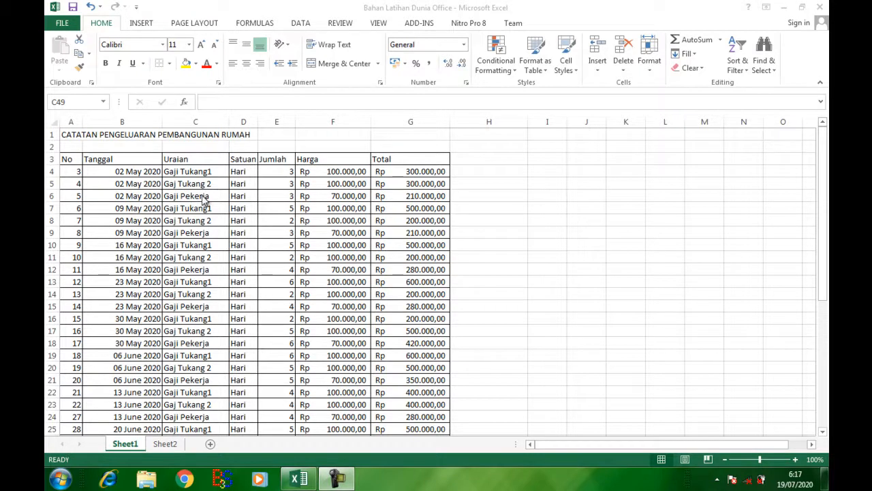
# Copy the three wage descriptions in C4:C6 to the area below the table, starting at cell C40.
pyautogui.click(175, 205)
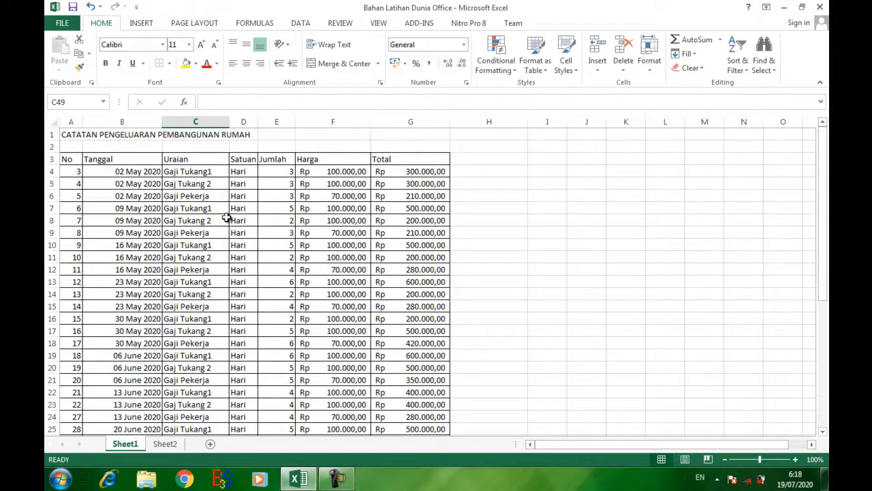
pyautogui.scroll(-7, 201, 300)
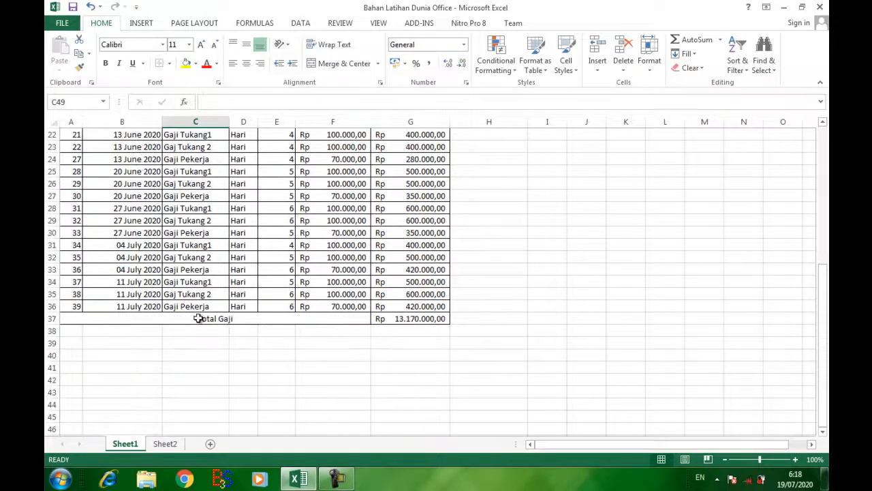
pyautogui.scroll(7, 201, 351)
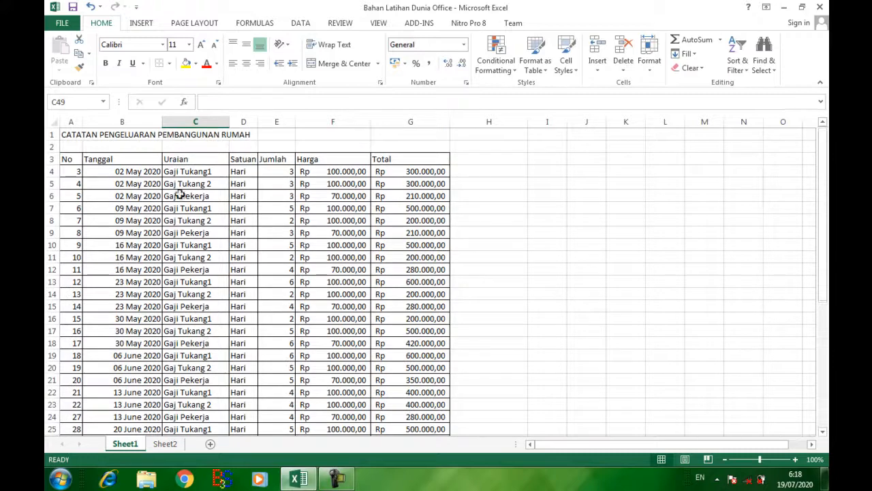
pyautogui.moveTo(201, 169); pyautogui.dragTo(203, 198)
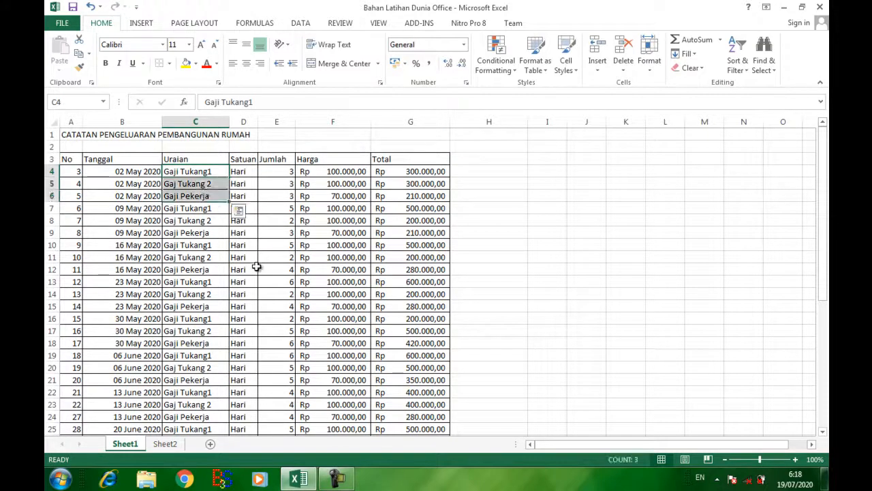
pyautogui.hotkey('ctrl', 'c')
pyautogui.scroll(-6, 170, 263)
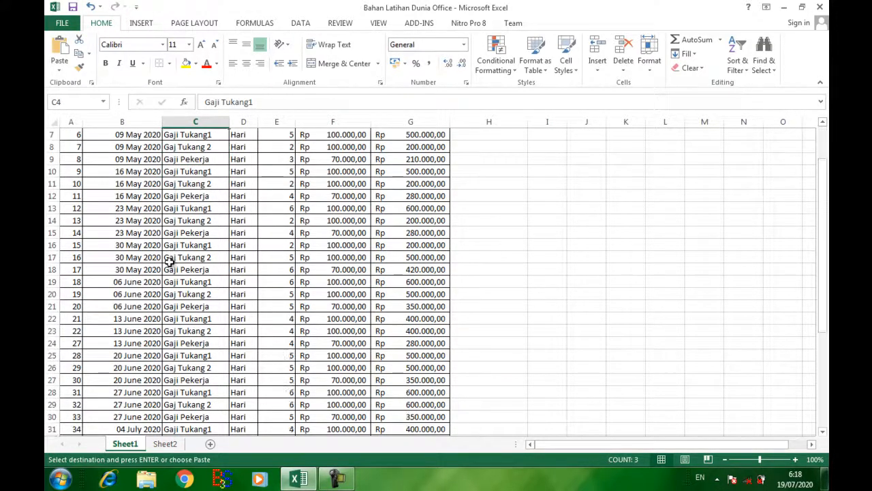
pyautogui.click(204, 391)
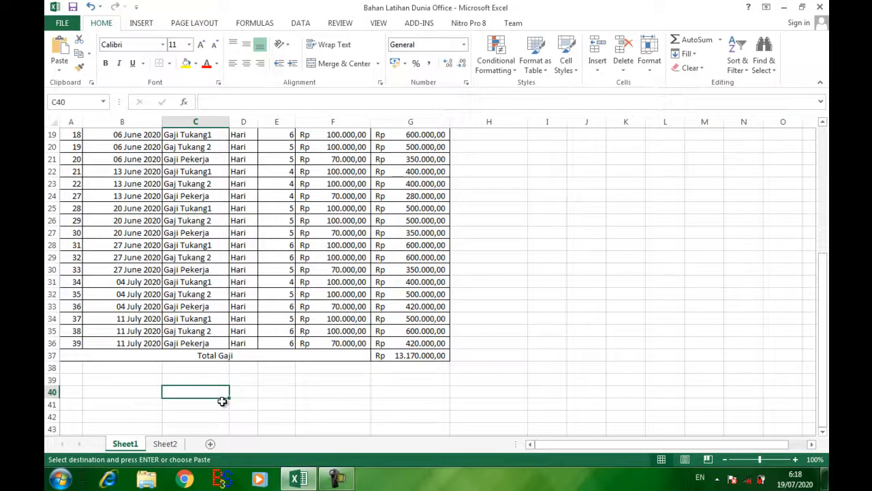
pyautogui.hotkey('ctrl', 'v')
# Enter the unit "Hari" in D40 and fill it down to D42.
pyautogui.click(247, 391)
pyautogui.write('Hari')
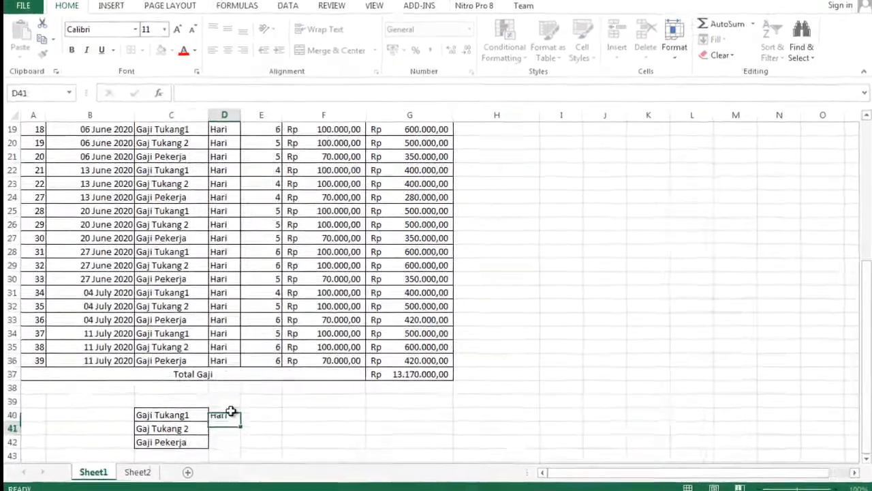
pyautogui.press('Return')
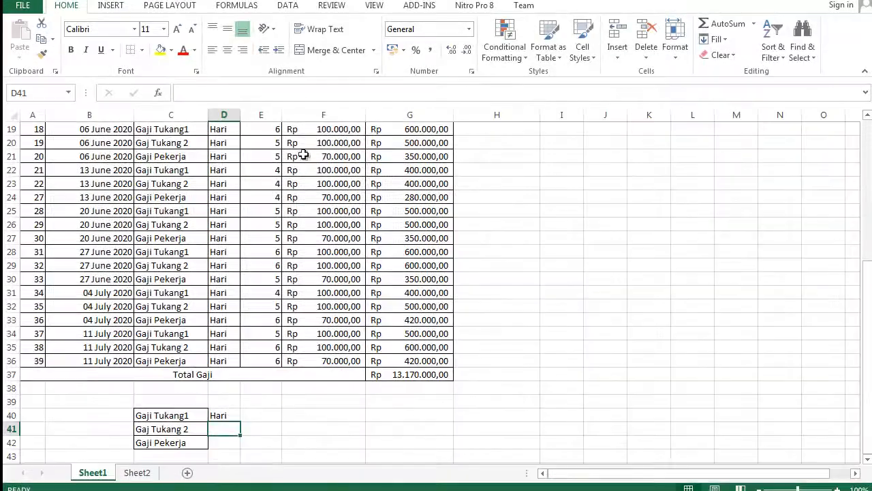
pyautogui.click(214, 415)
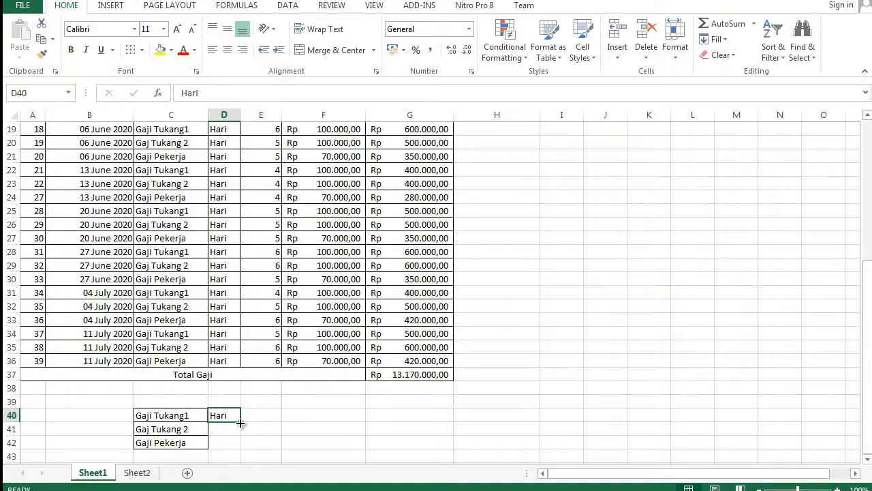
pyautogui.moveTo(240, 421); pyautogui.dragTo(237, 451)
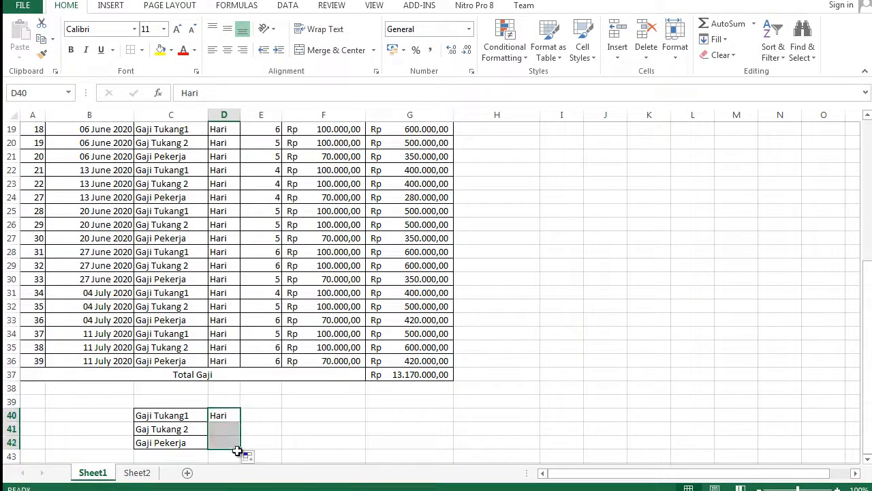
# Enter the placeholder "xxx" in each of the cells B40 to B42.
pyautogui.click(98, 417)
pyautogui.write('xxx')
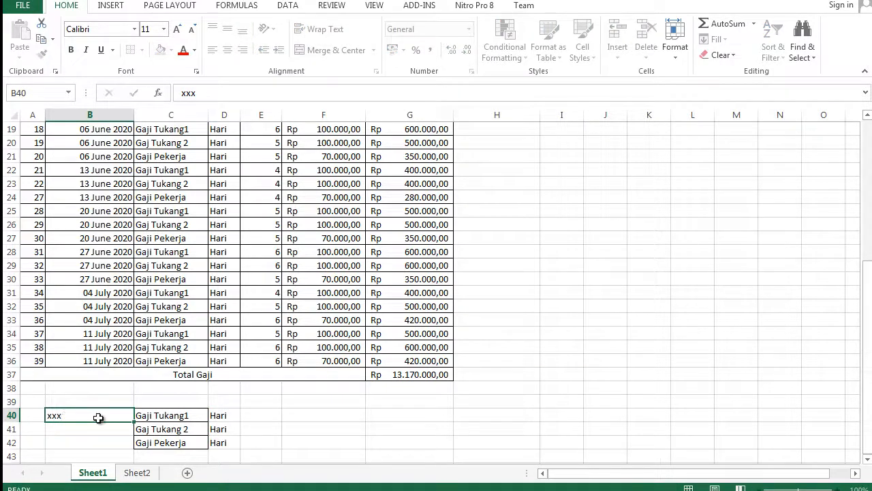
pyautogui.press('Return')
pyautogui.write('xxx')
pyautogui.press('Return')
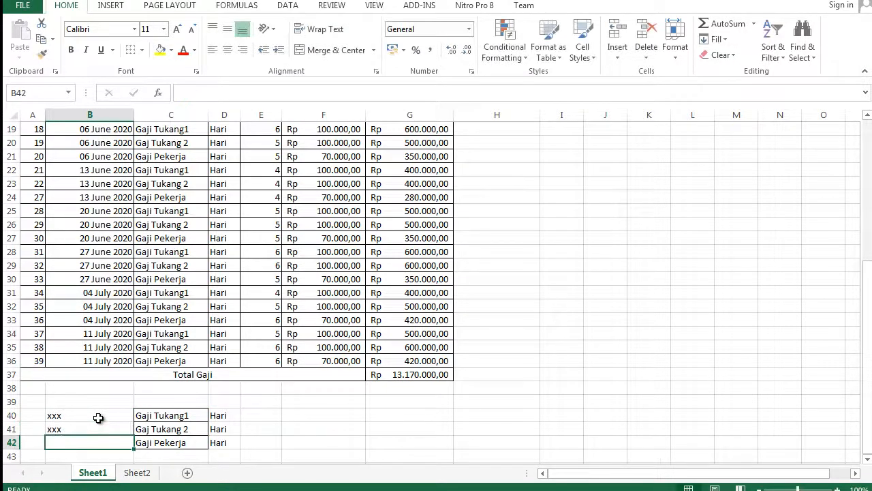
pyautogui.write('xxx')
pyautogui.press('Return')
# Number the three summary rows 1, 2 and 3 in cells A40 to A42.
pyautogui.press('Left')
pyautogui.press('Up')
pyautogui.press('Up')
pyautogui.press('Up')
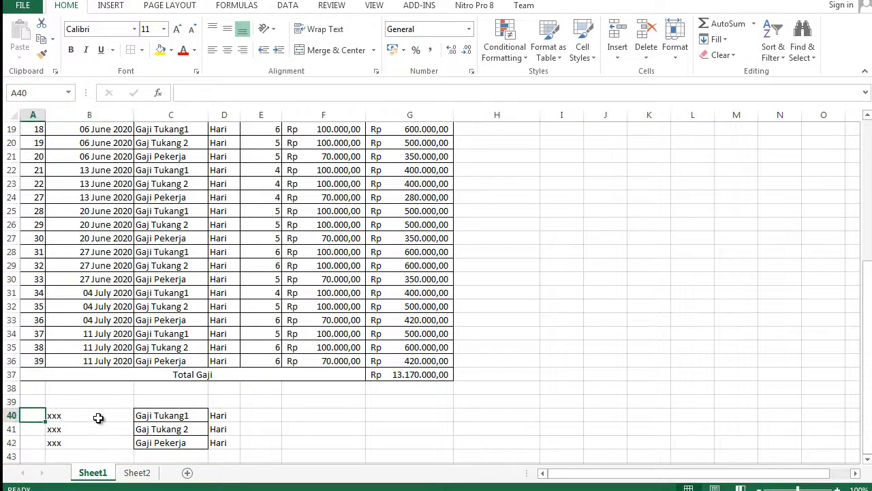
pyautogui.write('1')
pyautogui.press('Return')
pyautogui.write('2')
pyautogui.press('Return')
pyautogui.write('3')
pyautogui.press('Return')
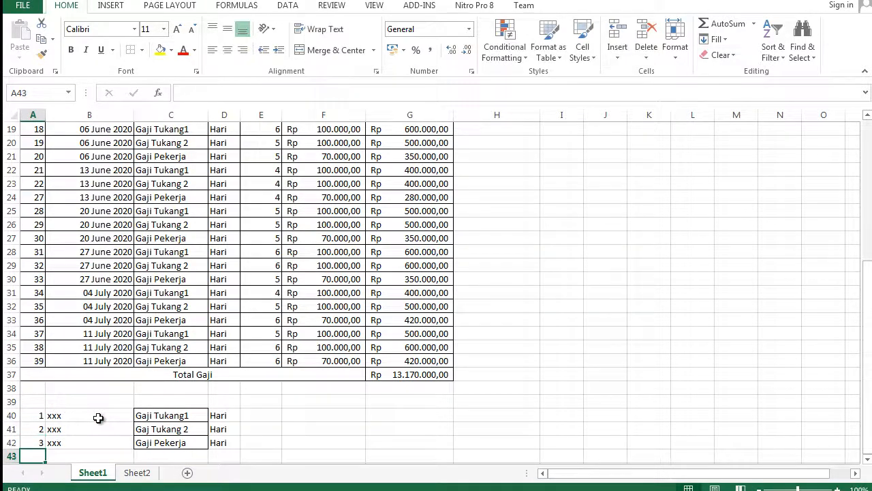
# Start a SUMIFS formula in E40 with the Jumlah values as the absolute sum range $E$4:$E$36.
pyautogui.click(268, 413)
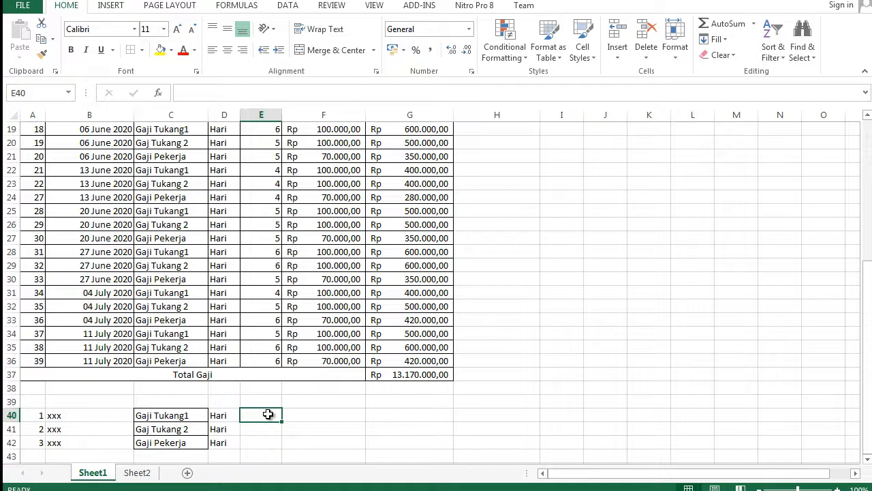
pyautogui.scroll(-2, 268, 414)
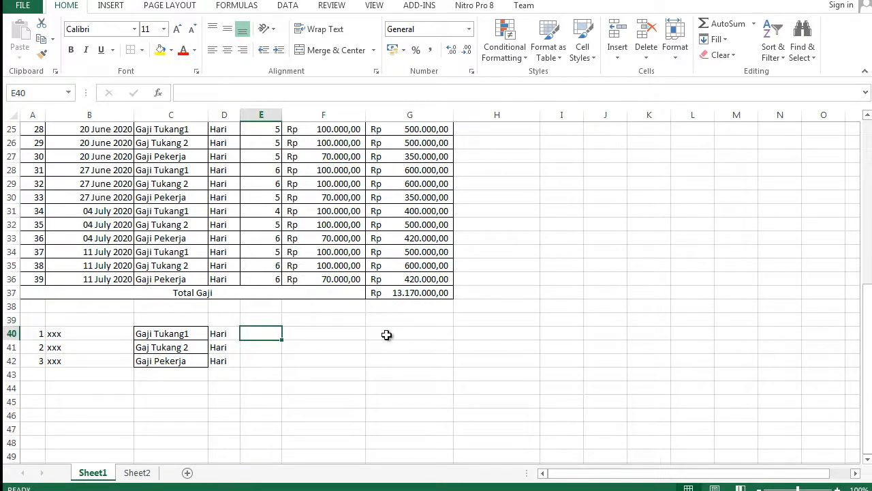
pyautogui.write('=')
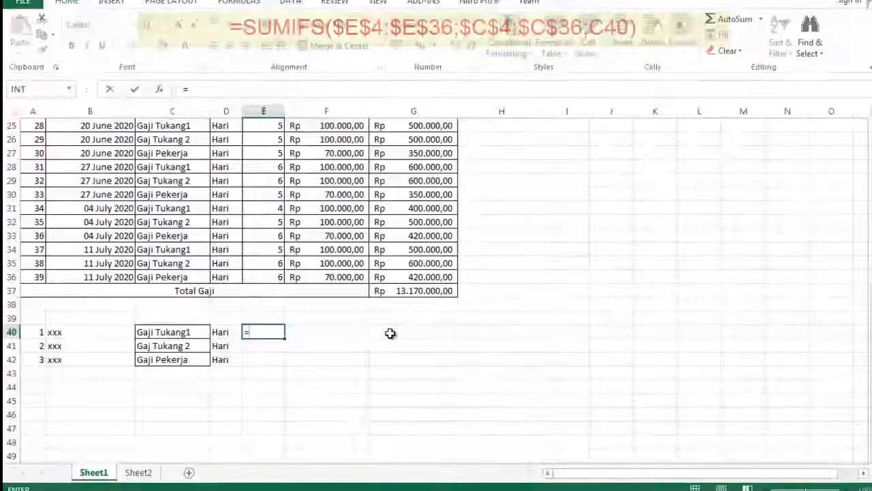
pyautogui.write('SU')
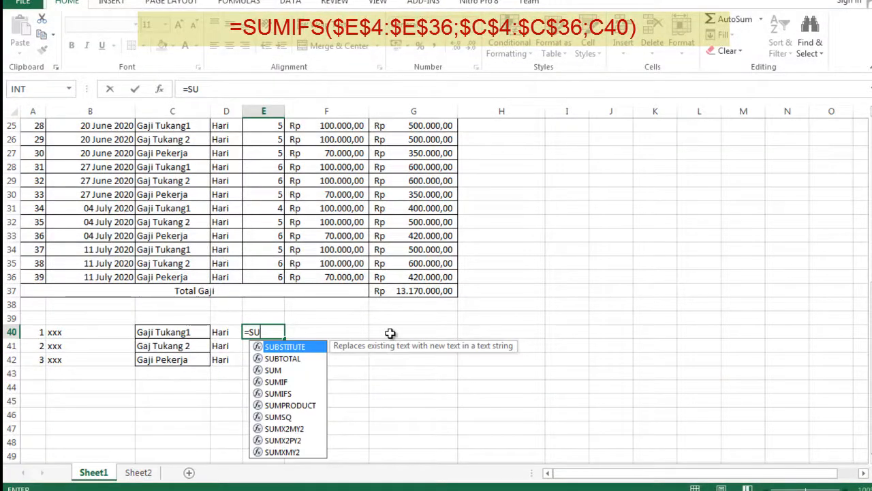
pyautogui.write('MIFS')
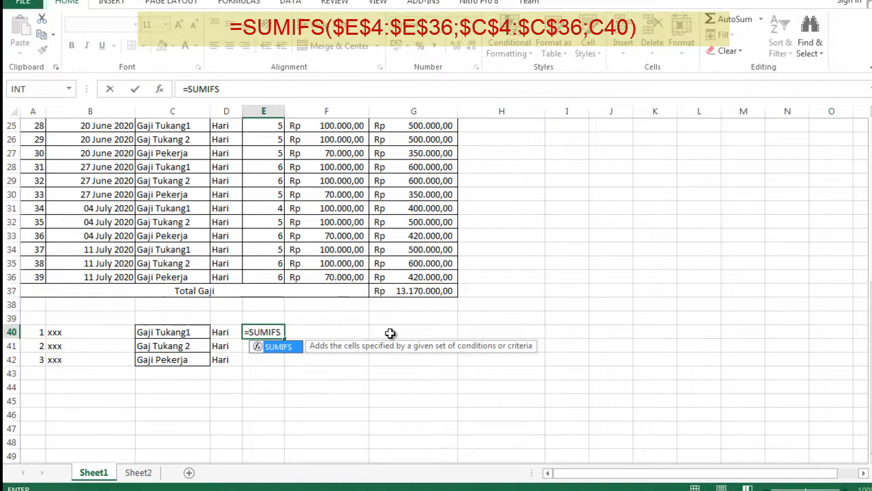
pyautogui.write('(')
pyautogui.scroll(2, 389, 333)
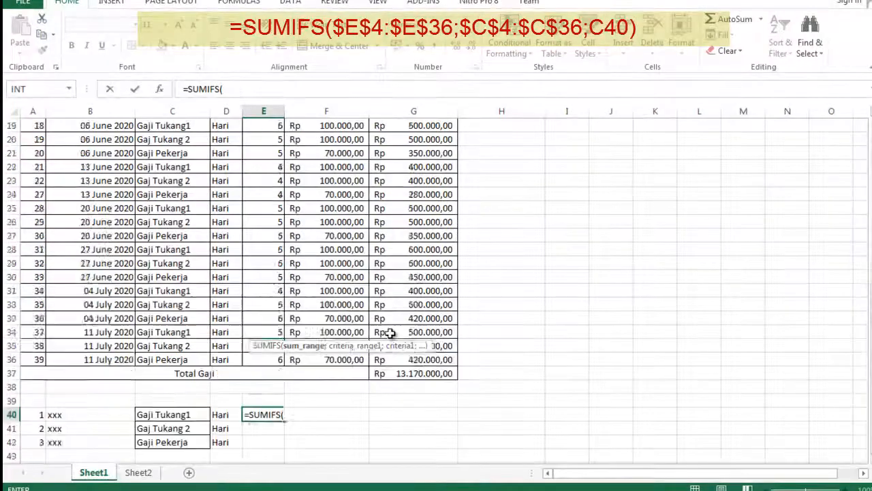
pyautogui.scroll(6, 390, 333)
pyautogui.click(269, 163)
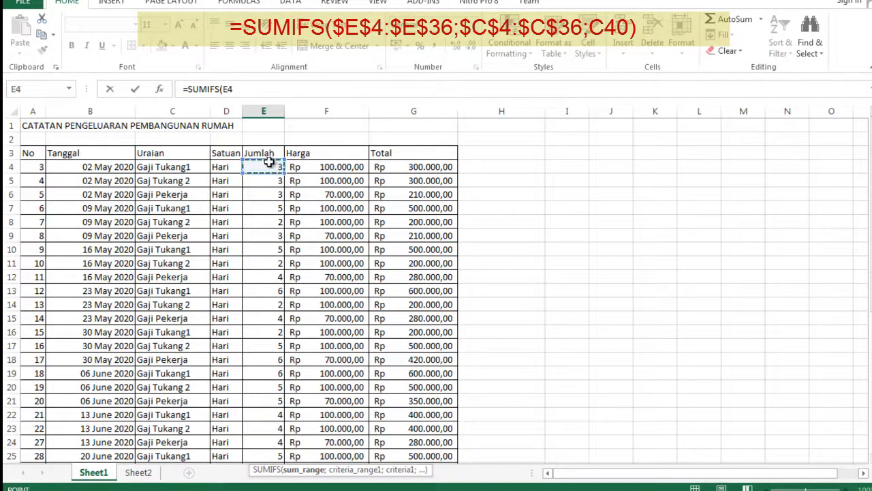
pyautogui.scroll(-5, 259, 211)
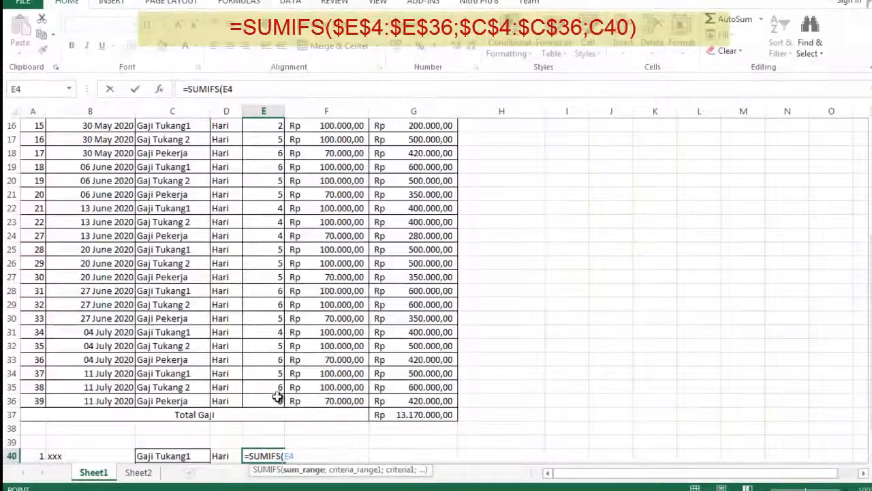
pyautogui.keyDown('shift'); pyautogui.click(278, 399); pyautogui.keyUp('shift')
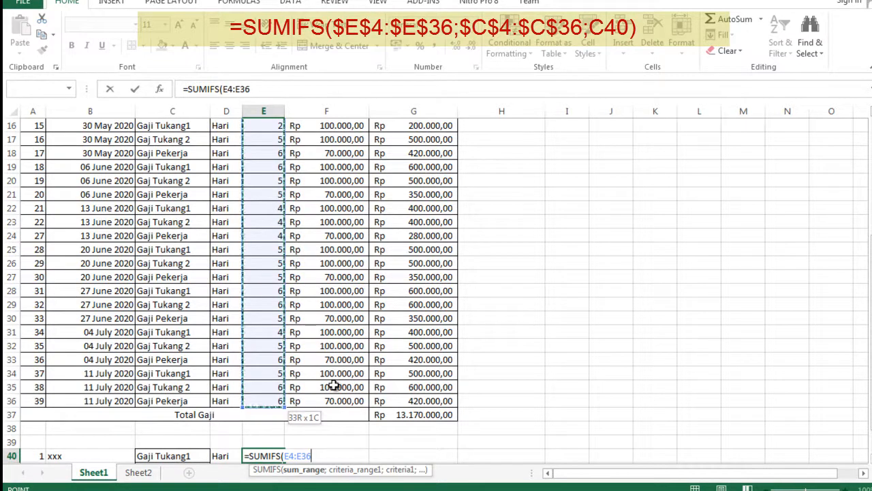
pyautogui.press('F4')
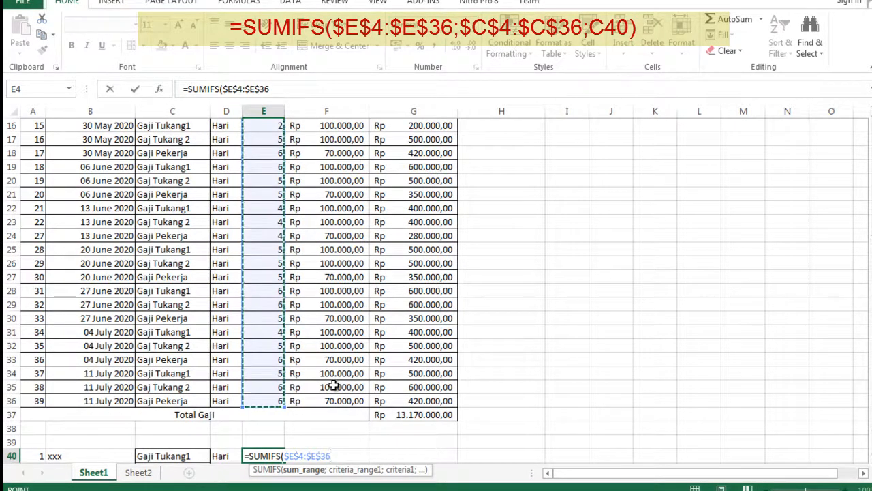
# Add the Uraian entries to the SUMIFS formula as the absolute criteria range $C$4:$C$36.
pyautogui.write(';')
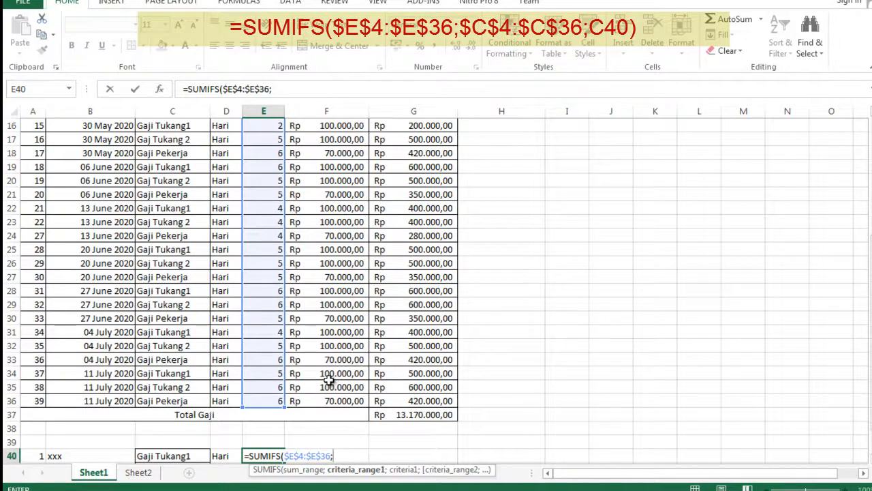
pyautogui.scroll(5, 228, 401)
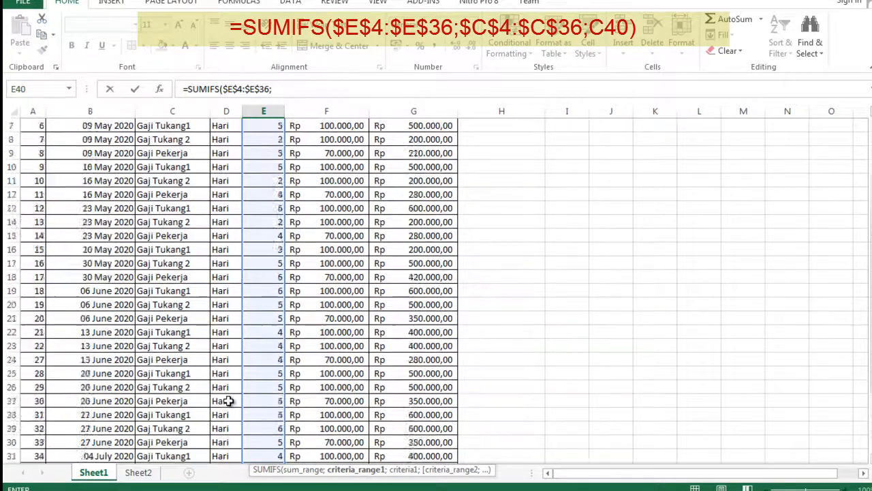
pyautogui.click(169, 167)
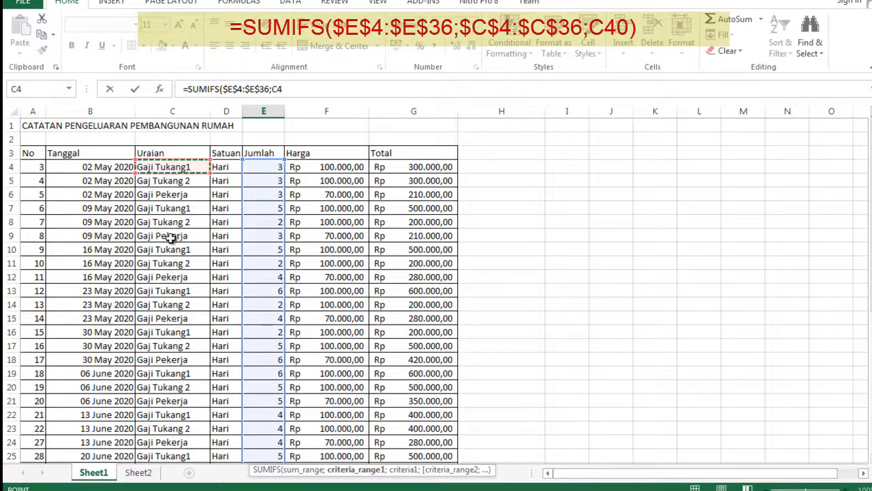
pyautogui.scroll(-4, 174, 235)
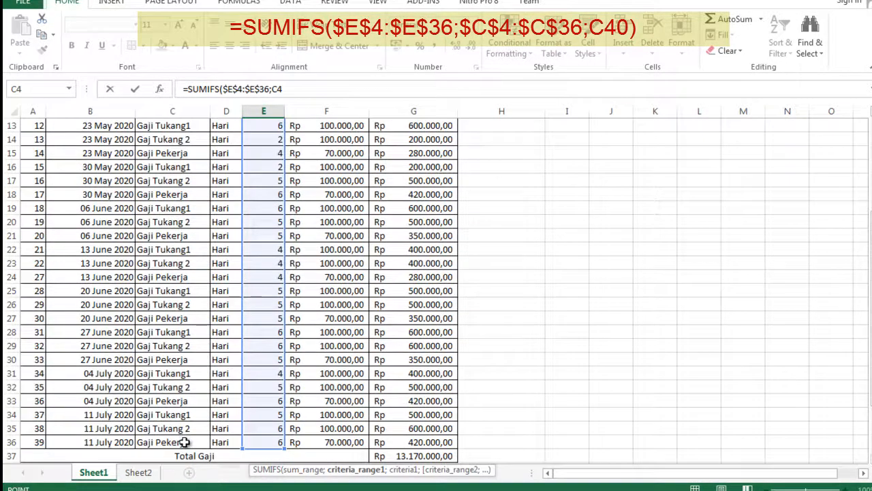
pyautogui.keyDown('shift'); pyautogui.click(181, 442); pyautogui.keyUp('shift')
pyautogui.scroll(-3, 184, 375)
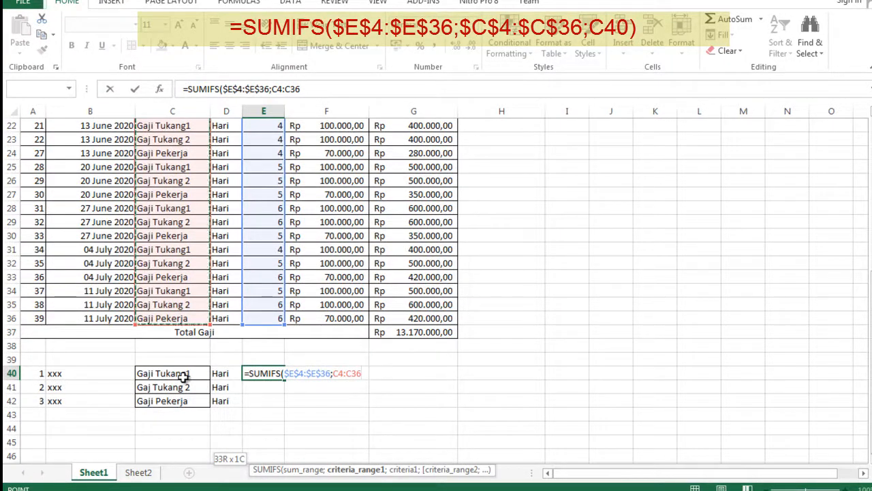
pyautogui.press('F4')
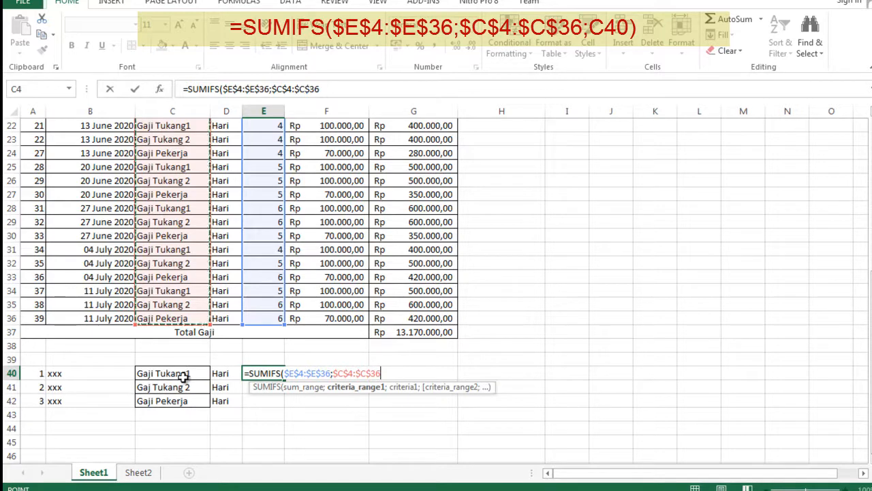
# Complete the SUMIFS formula with C40 as the criterion, enter it, and reselect cell E40.
pyautogui.write(';')
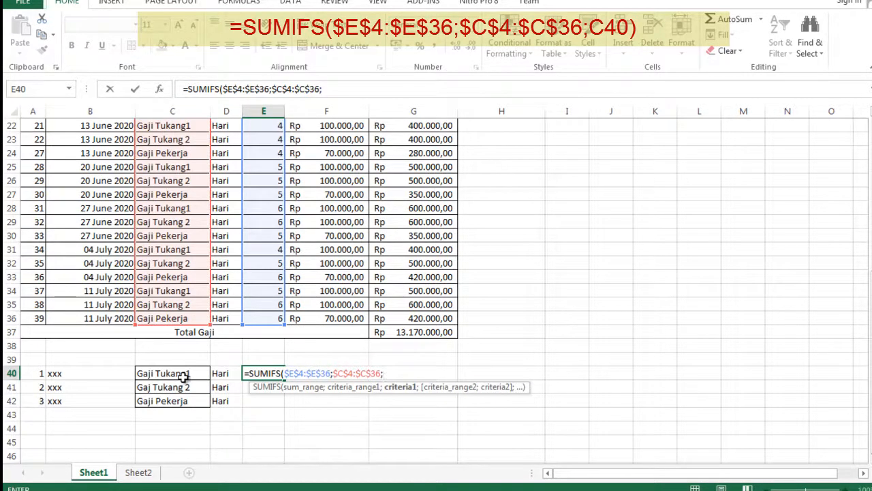
pyautogui.click(178, 373)
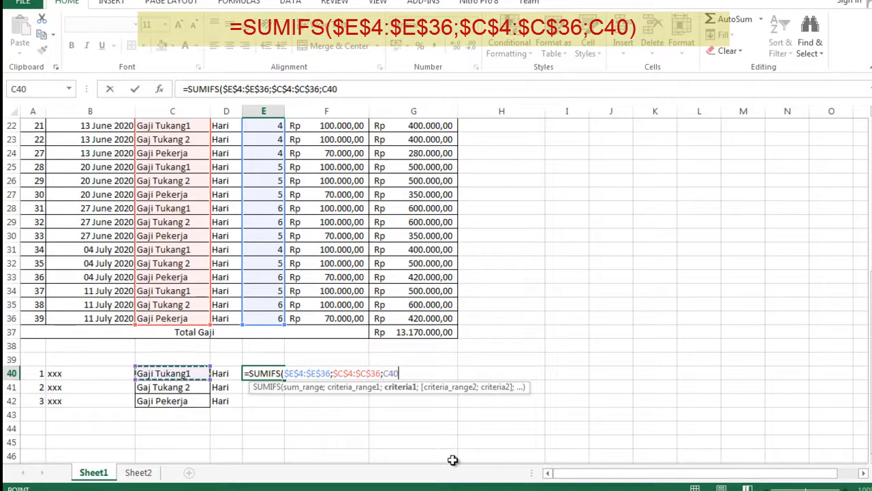
pyautogui.write(')')
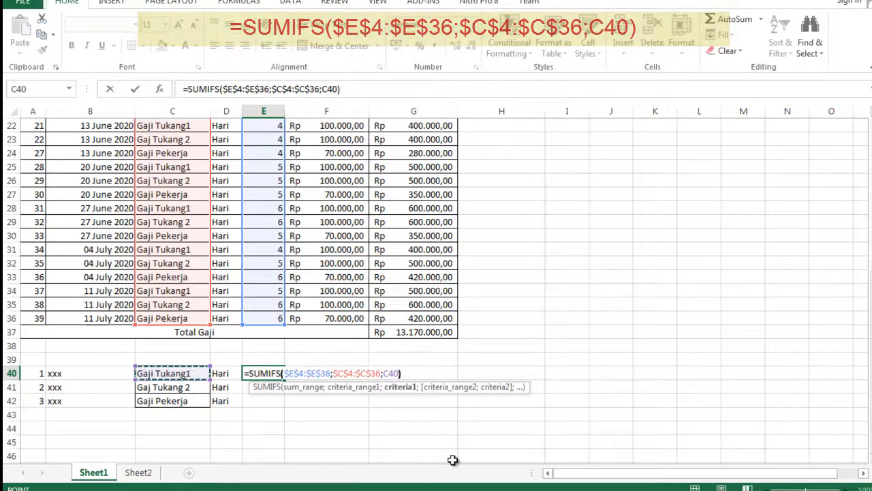
pyautogui.press('Return')
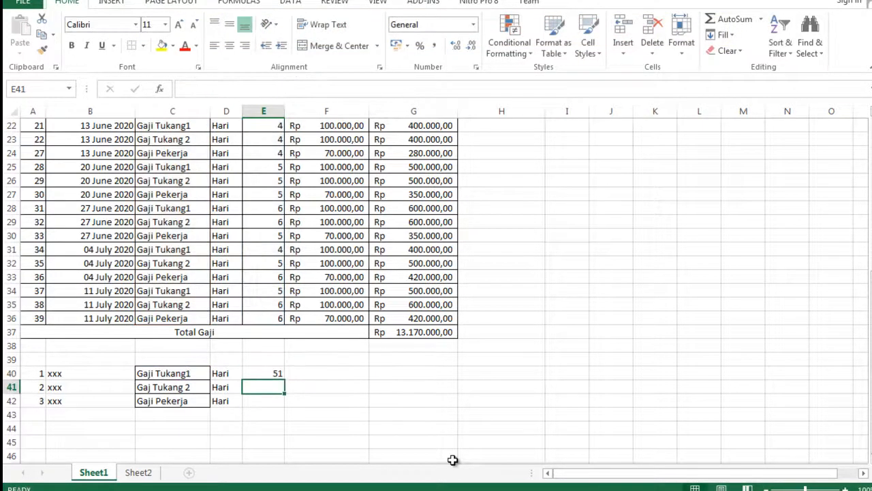
pyautogui.click(275, 374)
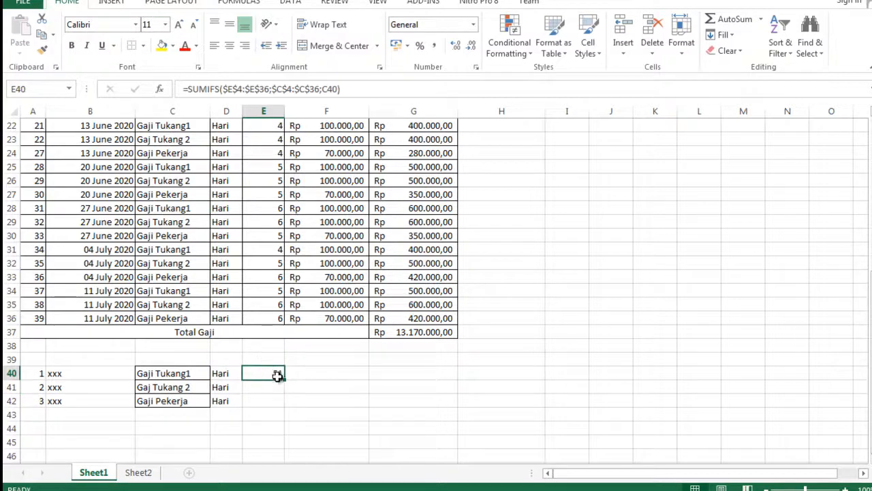
# Fill the SUMIFS formula down to E42 and copy the Harga values in F4:F6 into F40:F42.
pyautogui.moveTo(284, 379); pyautogui.dragTo(284, 407)
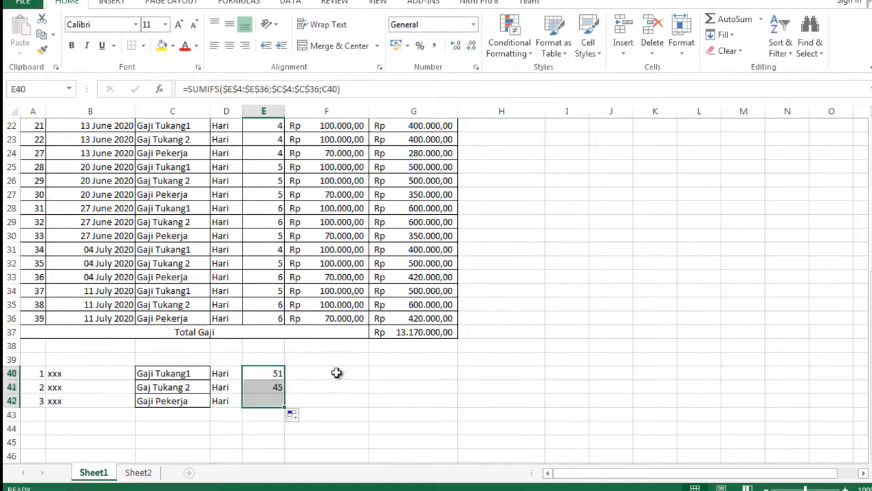
pyautogui.click(345, 371)
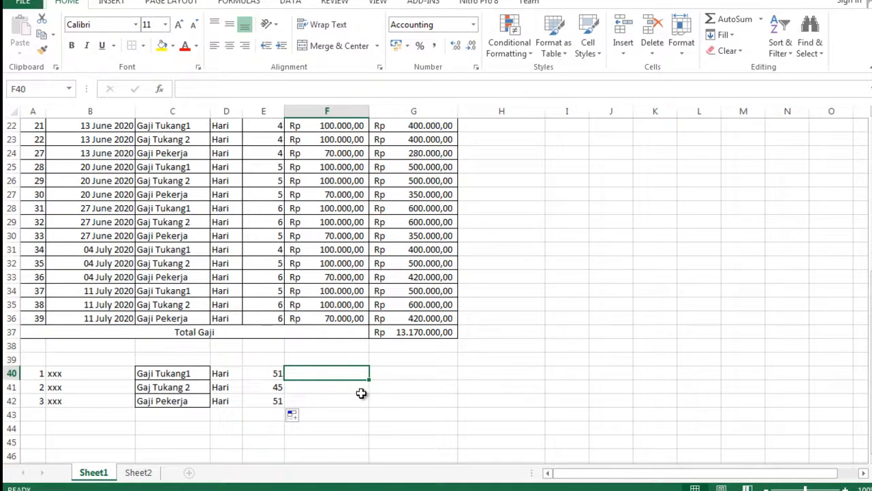
pyautogui.scroll(7, 361, 393)
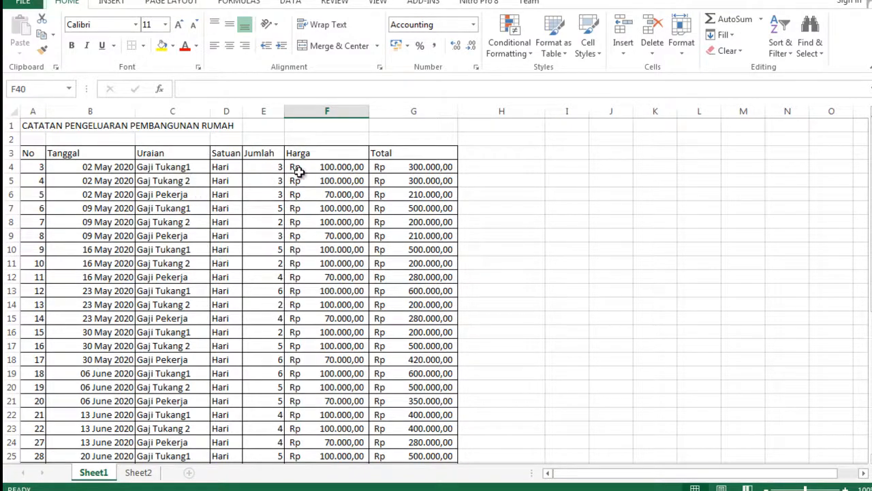
pyautogui.moveTo(316, 170); pyautogui.dragTo(319, 194)
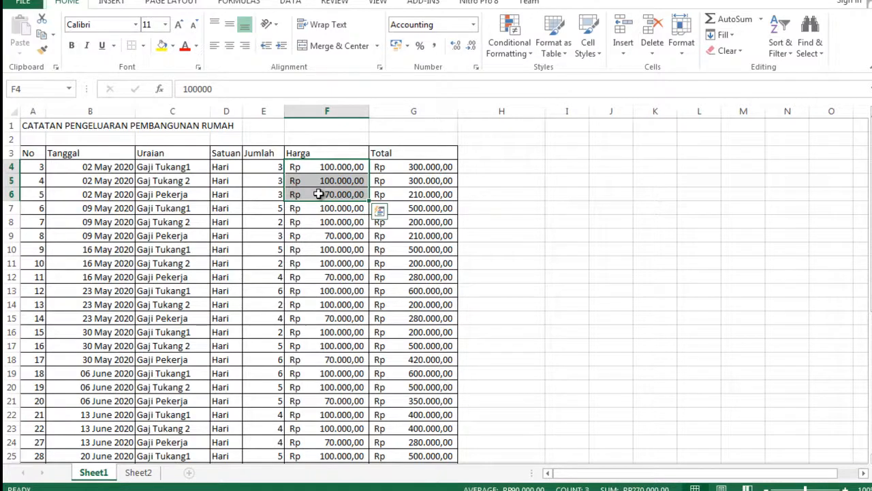
pyautogui.hotkey('ctrl', 'c')
pyautogui.scroll(-6, 341, 313)
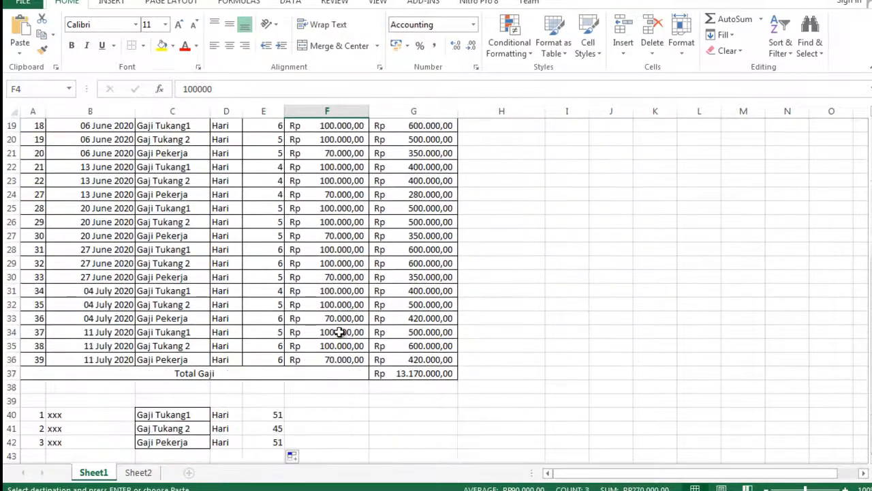
pyautogui.click(327, 415)
pyautogui.hotkey('ctrl', 'v')
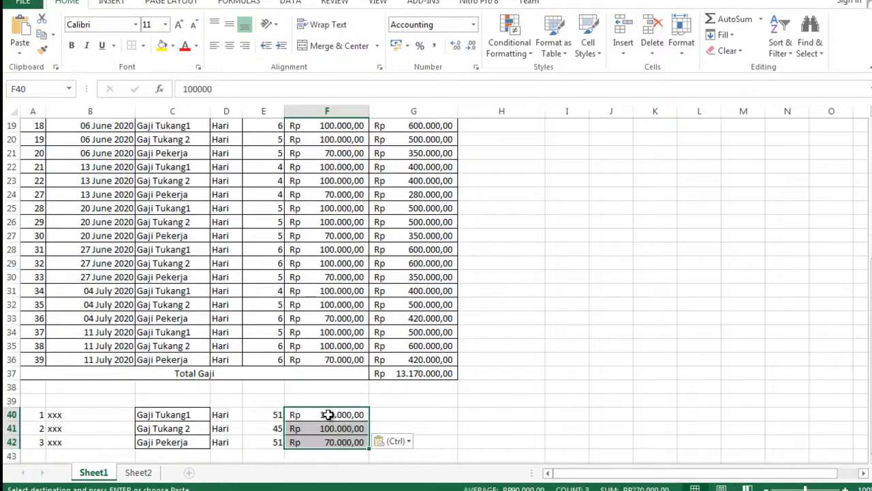
# Calculate the first wage total in G40 with =E40*F40 and fill the formula down to G42.
pyautogui.click(407, 415)
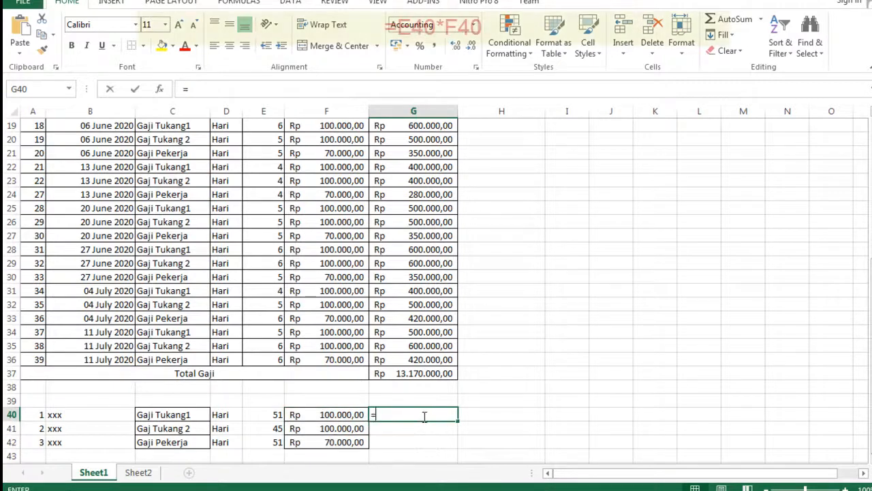
pyautogui.write('=')
pyautogui.click(269, 414)
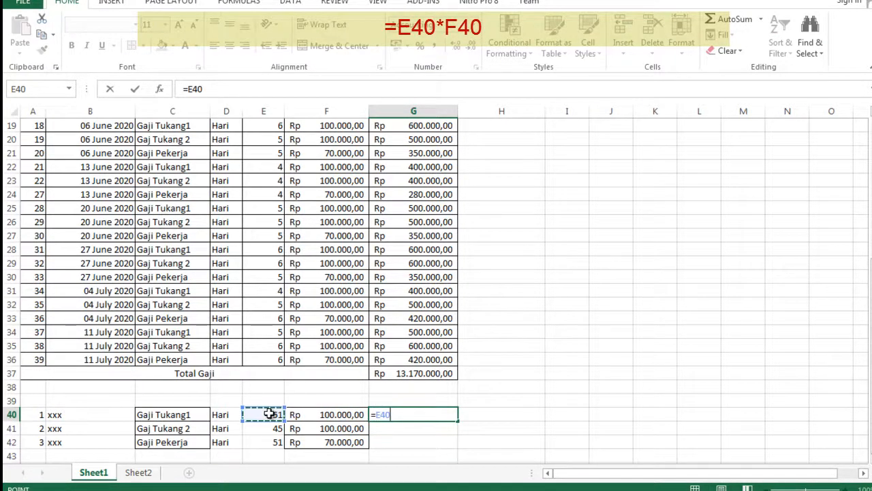
pyautogui.write('*')
pyautogui.click(331, 413)
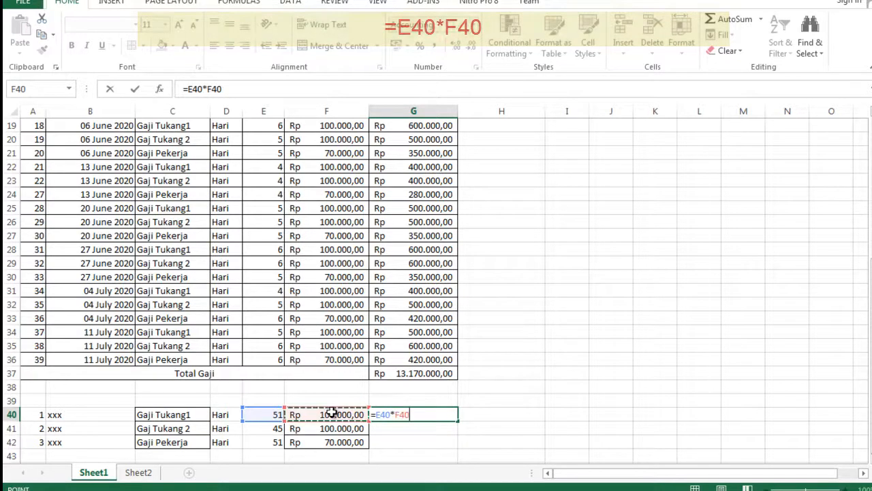
pyautogui.press('Return')
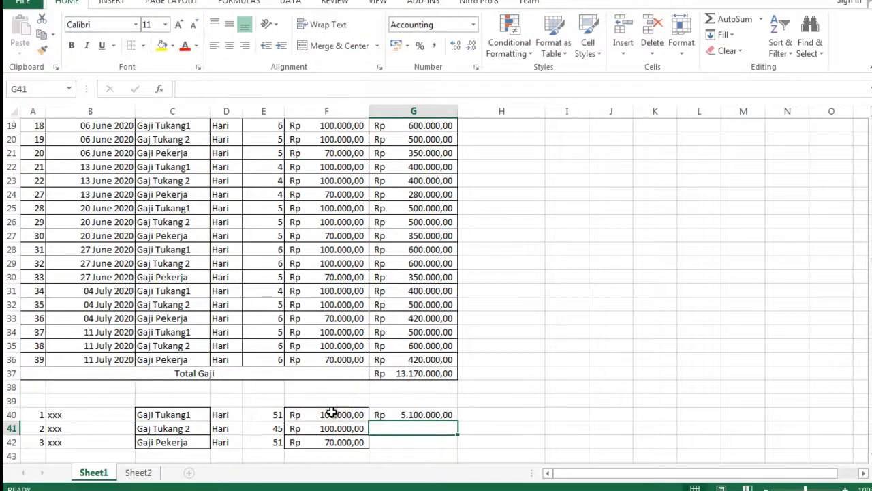
pyautogui.click(417, 414)
pyautogui.moveTo(457, 422); pyautogui.dragTo(457, 444)
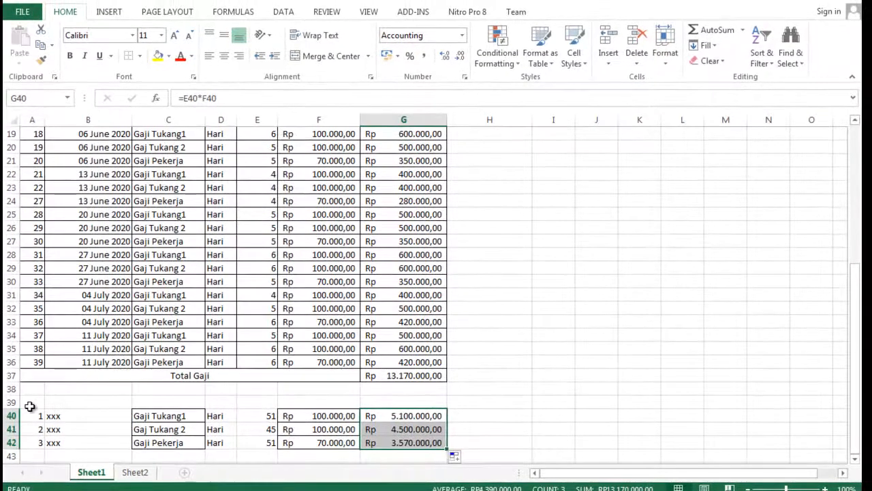
# Copy the header row A3:G3 of the expense table into row 39 above the summary rows.
pyautogui.click(30, 408)
pyautogui.hotkey('ctrl', 'a')
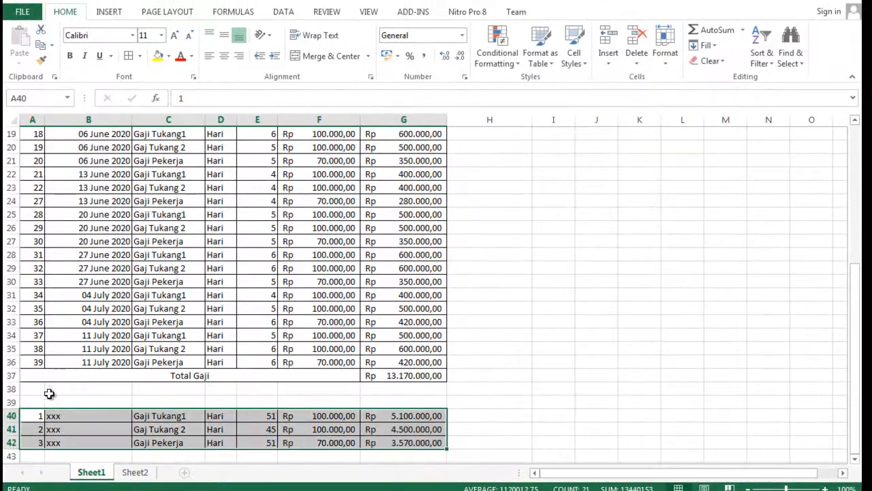
pyautogui.hotkey('ctrl', 'c')
pyautogui.scroll(-1, 54, 381)
pyautogui.click(234, 429)
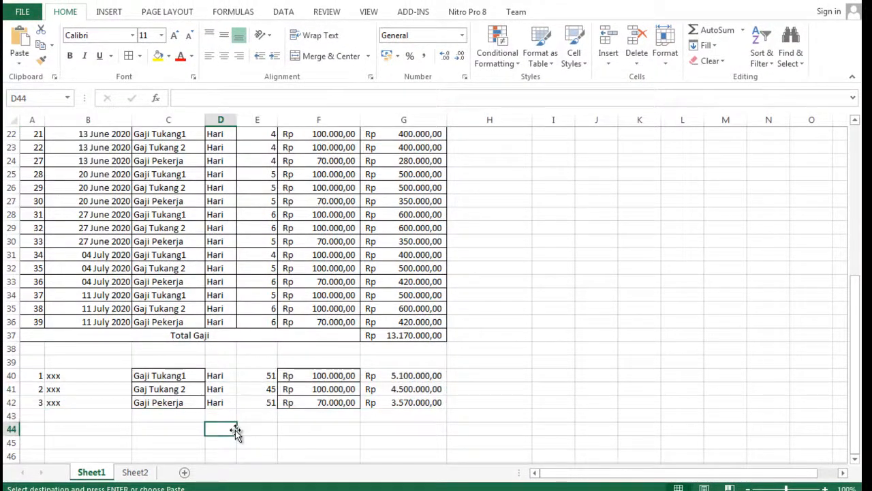
pyautogui.scroll(7, 71, 374)
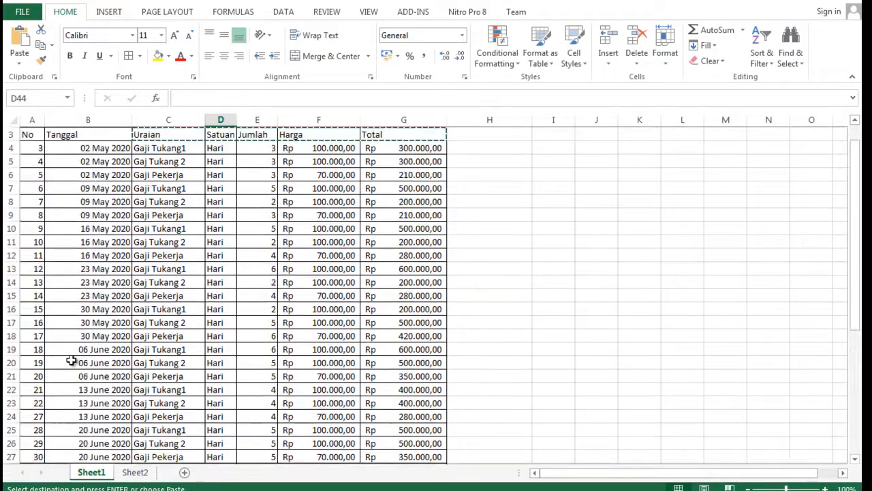
pyautogui.moveTo(32, 161); pyautogui.dragTo(370, 172)
pyautogui.scroll(-6, 238, 293)
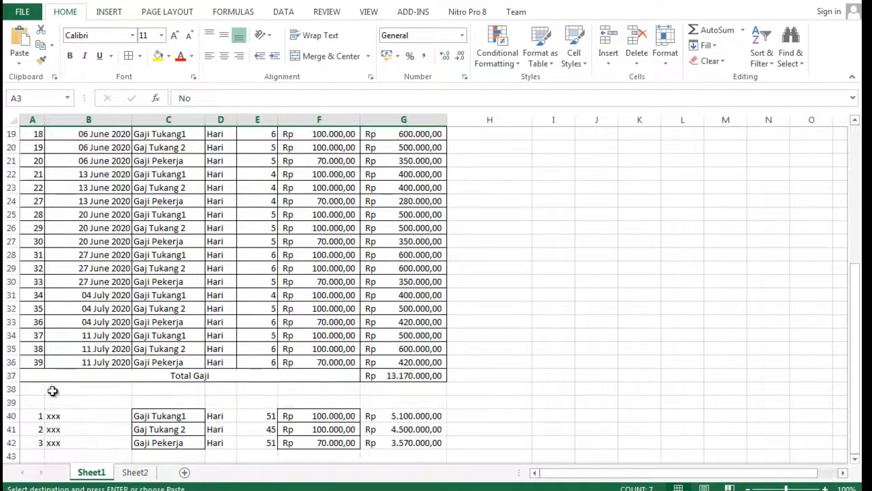
pyautogui.click(40, 404)
pyautogui.hotkey('ctrl', 'v')
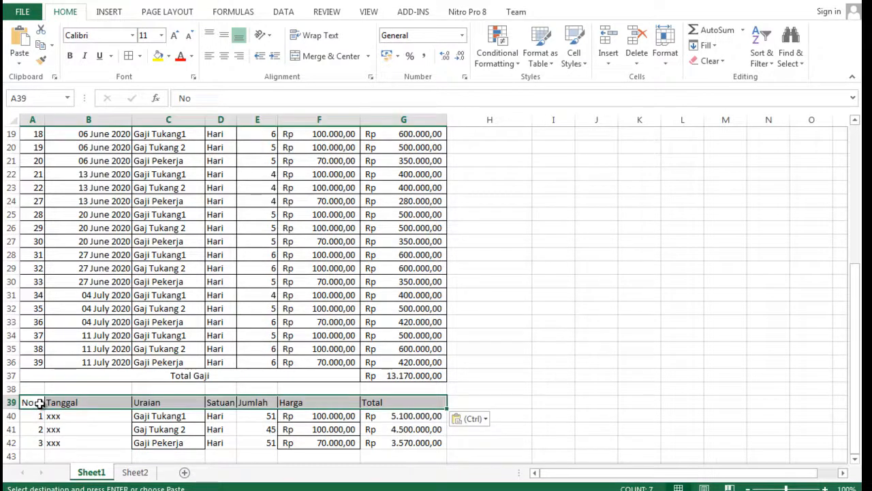
# Apply all borders to the summary table A39:G42 and to the empty row A43:G43 beneath it.
pyautogui.moveTo(26, 401); pyautogui.dragTo(425, 442)
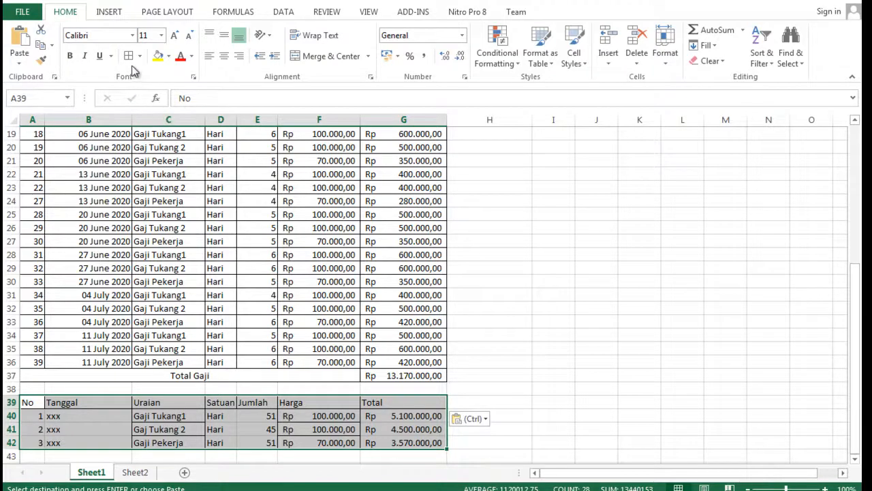
pyautogui.press('Escape')
pyautogui.scroll(-2, 143, 286)
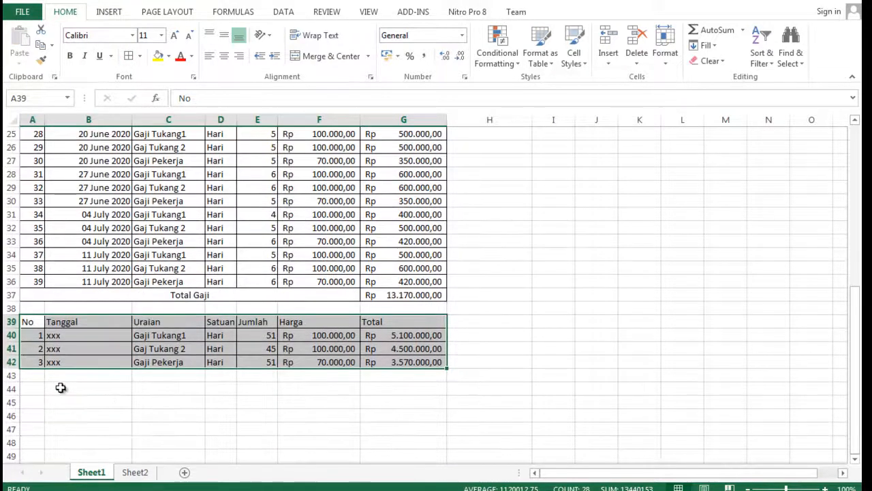
pyautogui.moveTo(28, 372); pyautogui.dragTo(368, 377)
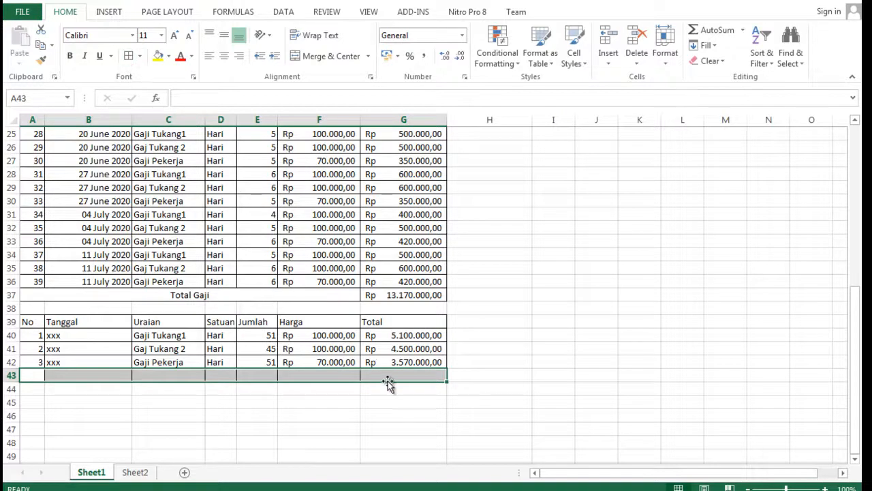
# Add up the three wage totals in G43 with a SUM formula over G40:G42.
pyautogui.click(392, 376)
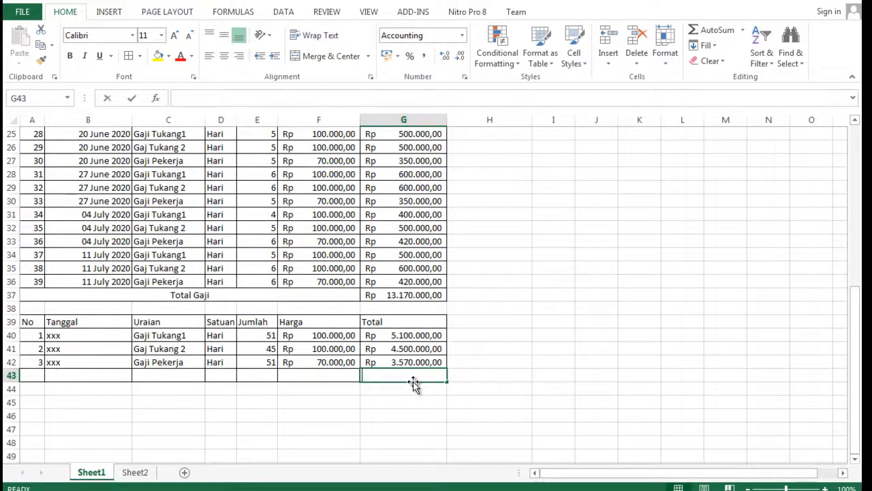
pyautogui.write('=sum(')
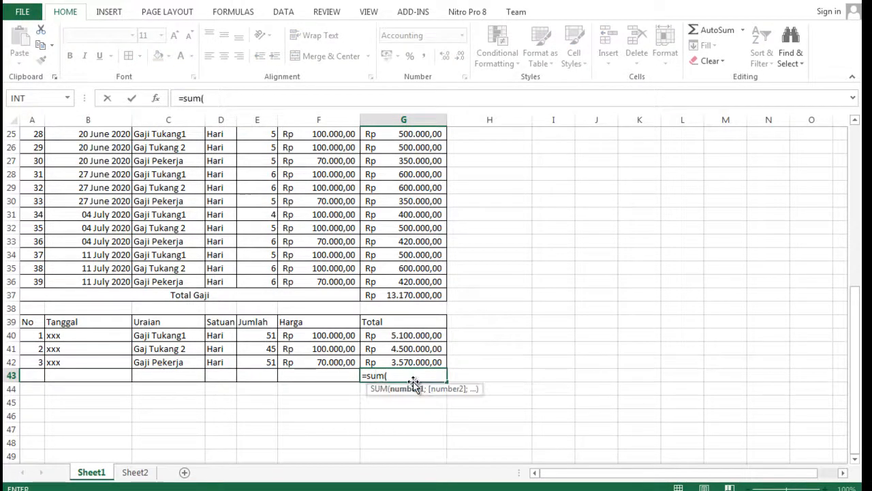
pyautogui.moveTo(415, 333); pyautogui.dragTo(416, 366)
pyautogui.press('Return')
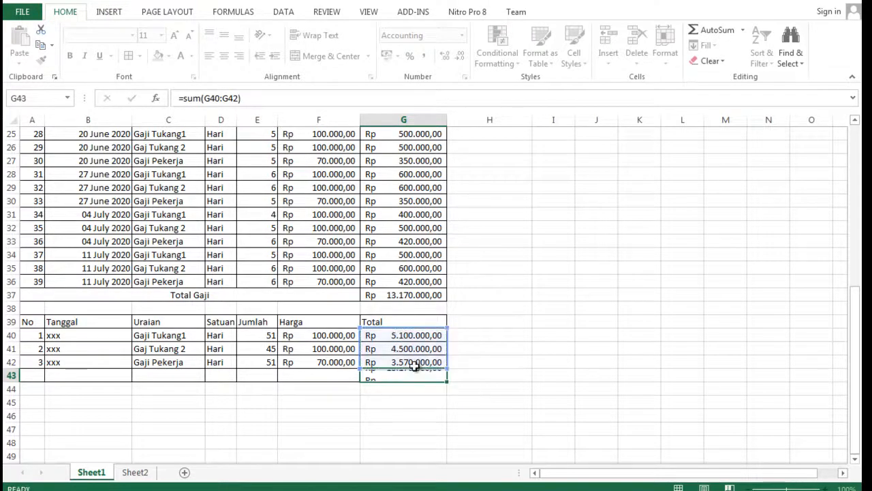
# Merge and center cells A43:F43 and label the merged cell "Total".
pyautogui.moveTo(34, 375); pyautogui.dragTo(287, 380)
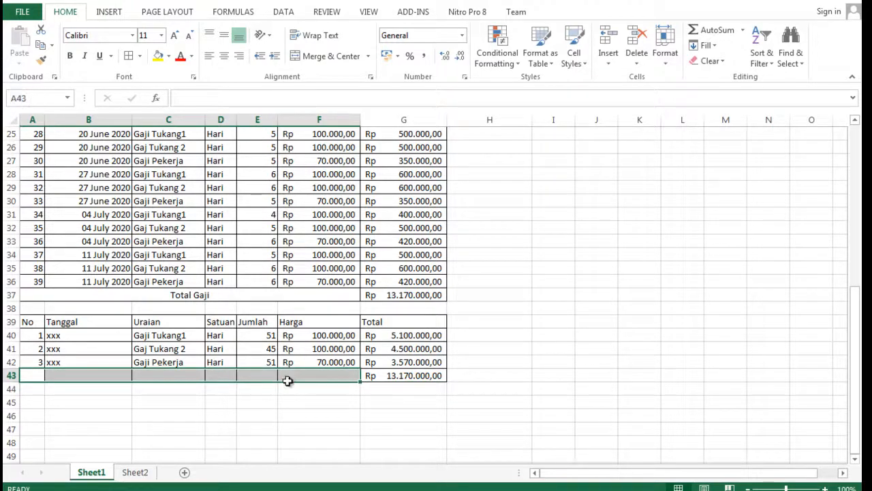
pyautogui.click(320, 55)
pyautogui.write('Total')
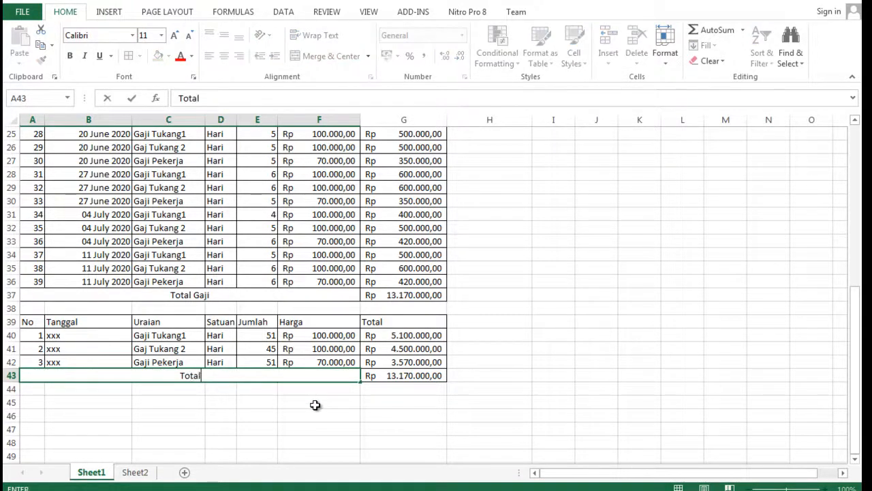
pyautogui.press('Return')
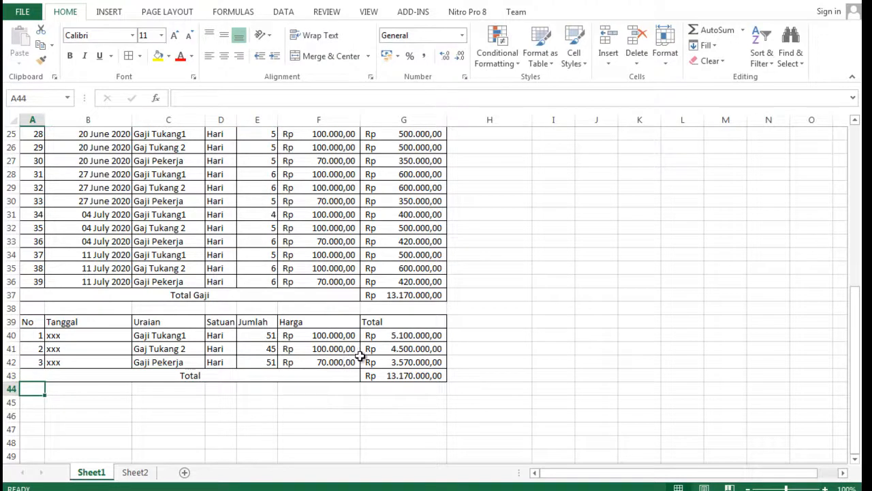
# Compare the grand totals in G37 and G43, and the Harga values of the expense table with those in the summary.
pyautogui.click(414, 295)
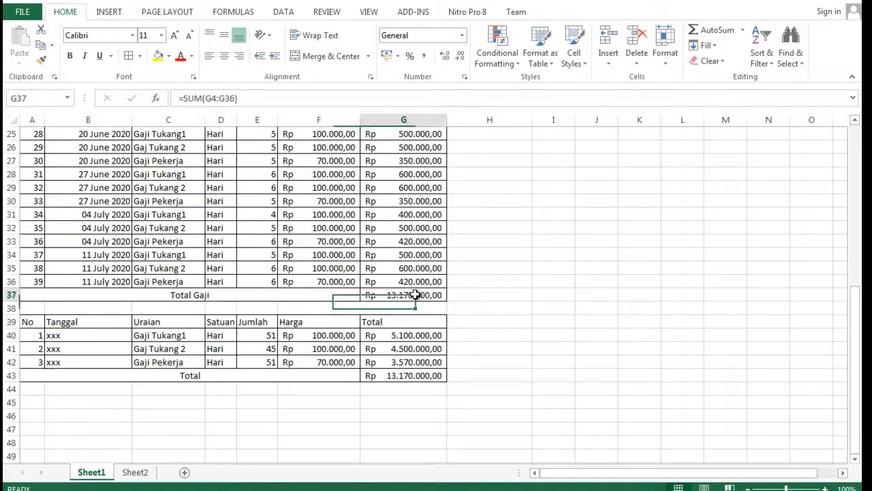
pyautogui.click(416, 377)
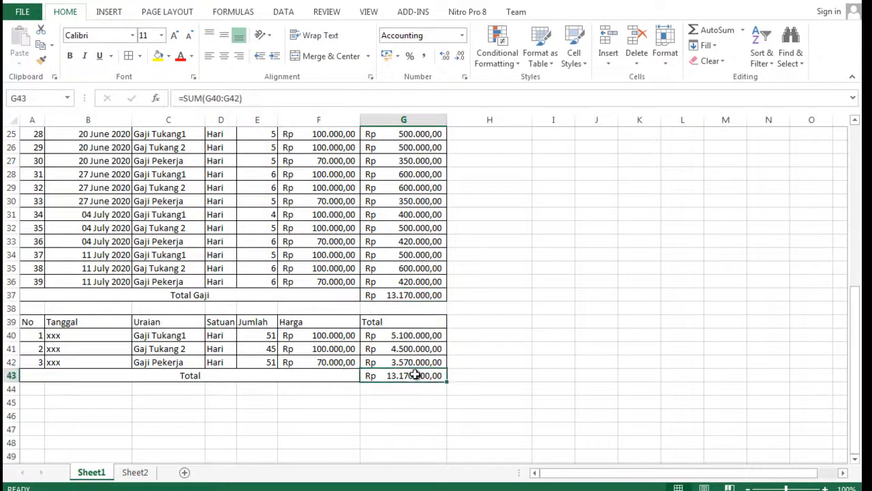
pyautogui.click(403, 295)
pyautogui.click(409, 378)
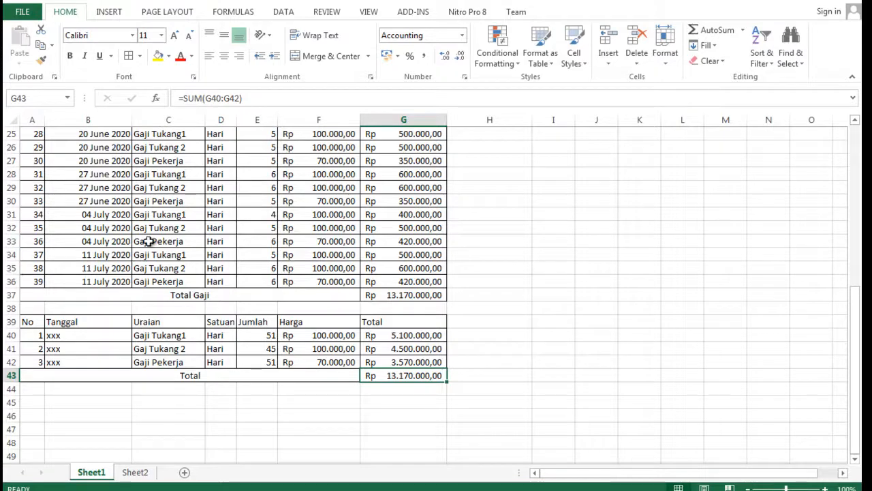
pyautogui.scroll(5, 314, 329)
pyautogui.scroll(3, 315, 326)
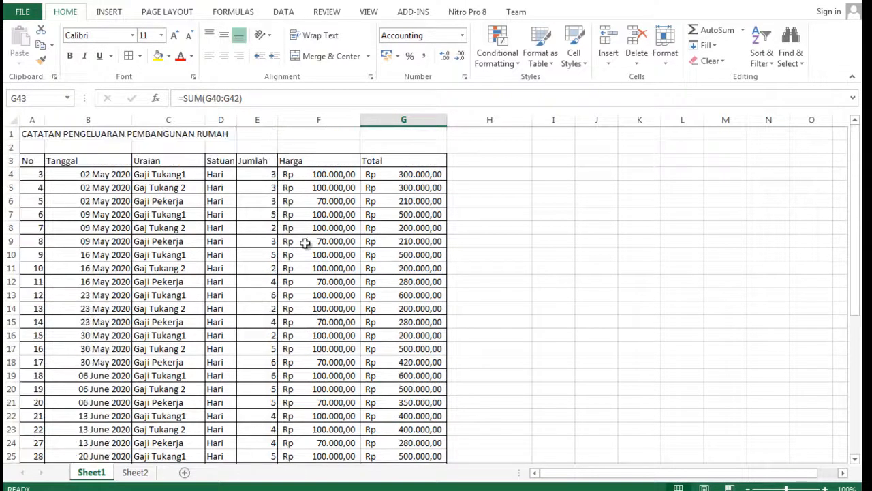
pyautogui.moveTo(317, 175); pyautogui.dragTo(320, 214)
pyautogui.scroll(-7, 315, 185)
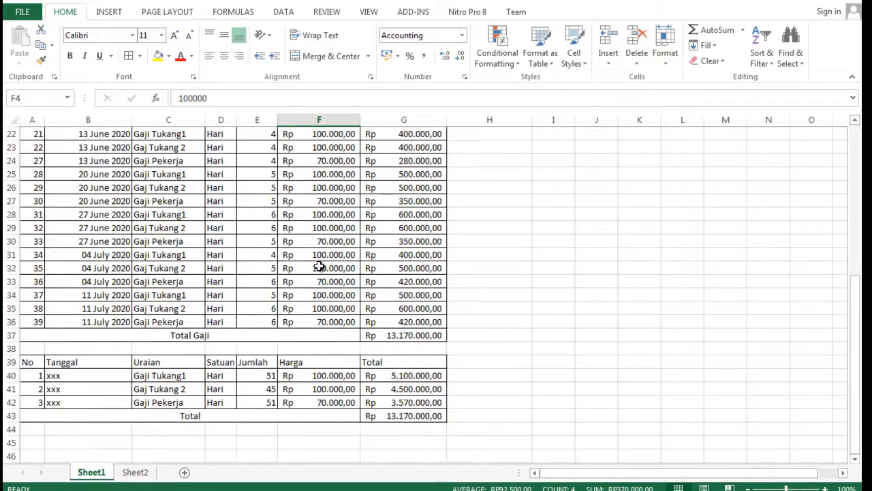
pyautogui.moveTo(314, 371); pyautogui.dragTo(314, 402)
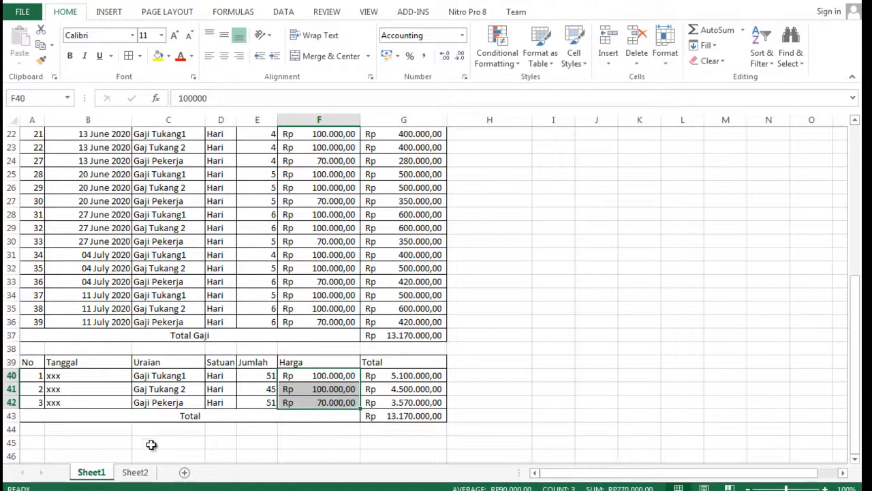
# Switch to Sheet2 and examine the Bahan entries at the start of its material expense table.
pyautogui.click(136, 473)
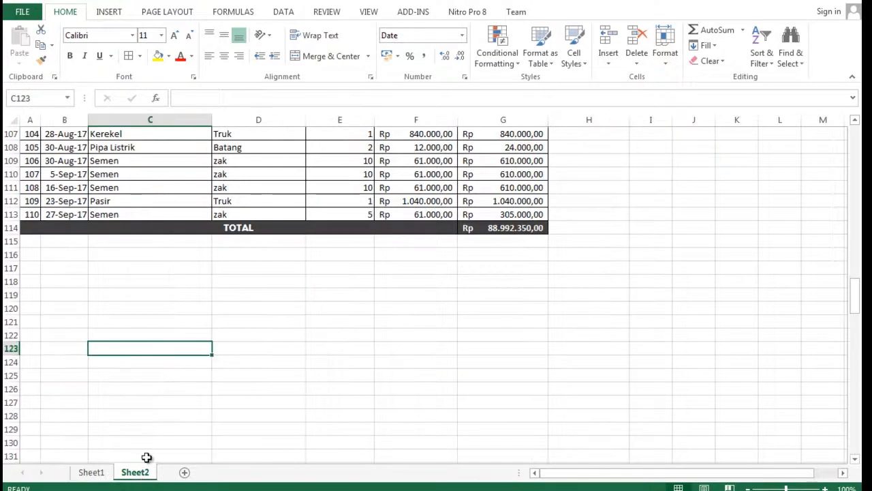
pyautogui.click(288, 362)
pyautogui.scroll(20, 291, 356)
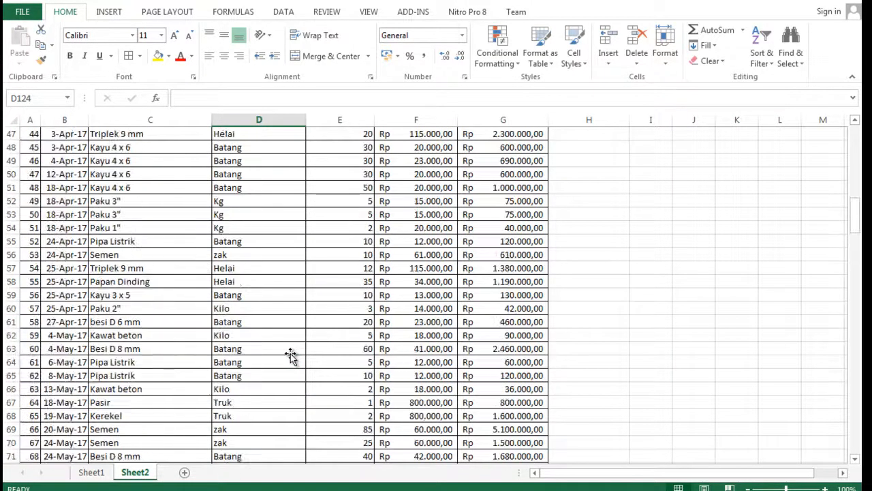
pyautogui.scroll(15, 291, 355)
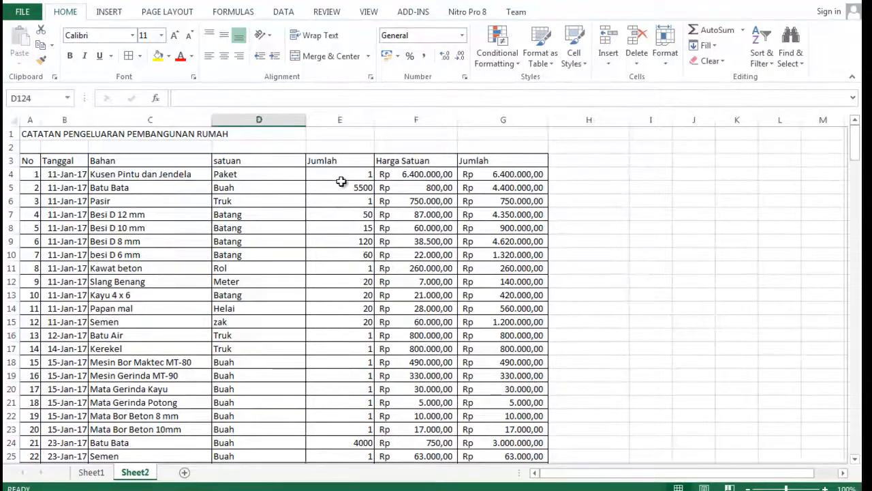
pyautogui.moveTo(135, 173); pyautogui.dragTo(132, 228)
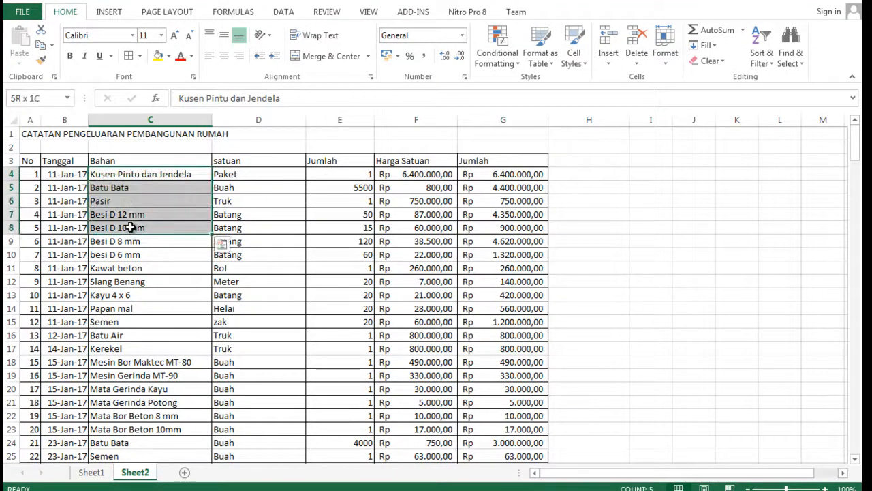
# Examine the Jumlah quantities and the Harga Satuan prices across the material expense table.
pyautogui.moveTo(335, 173); pyautogui.dragTo(335, 213)
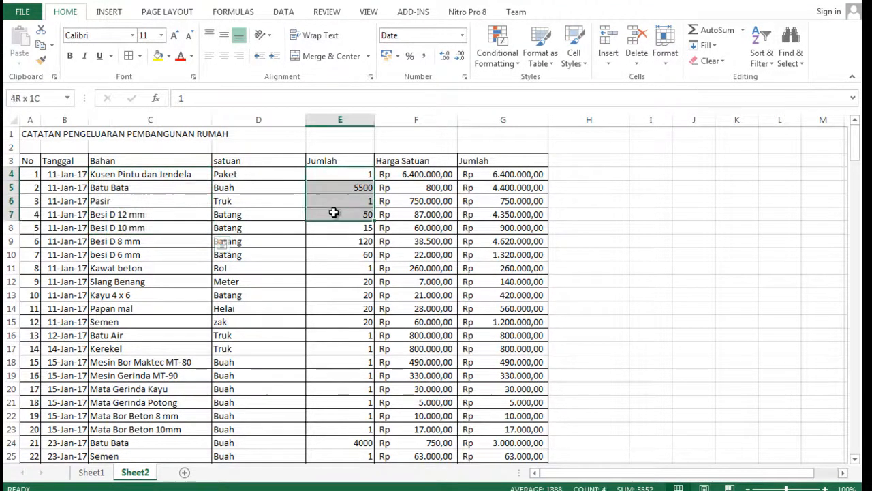
pyautogui.scroll(-6, 446, 204)
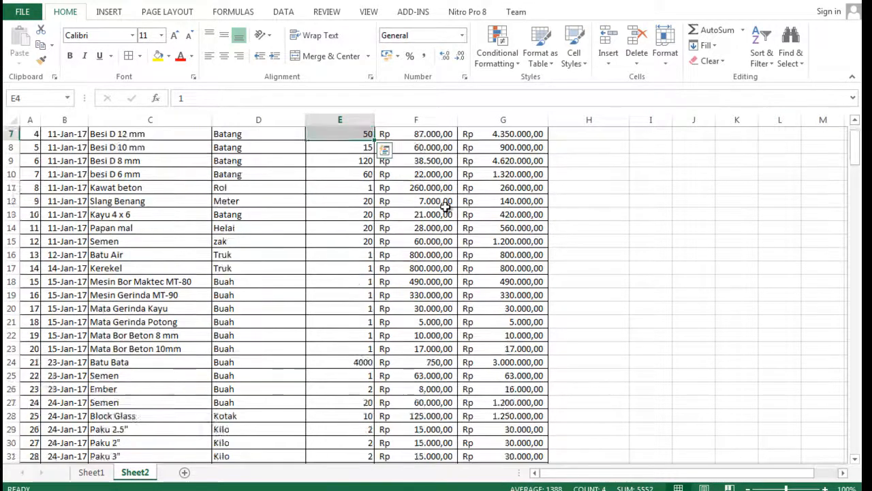
pyautogui.scroll(-1, 445, 207)
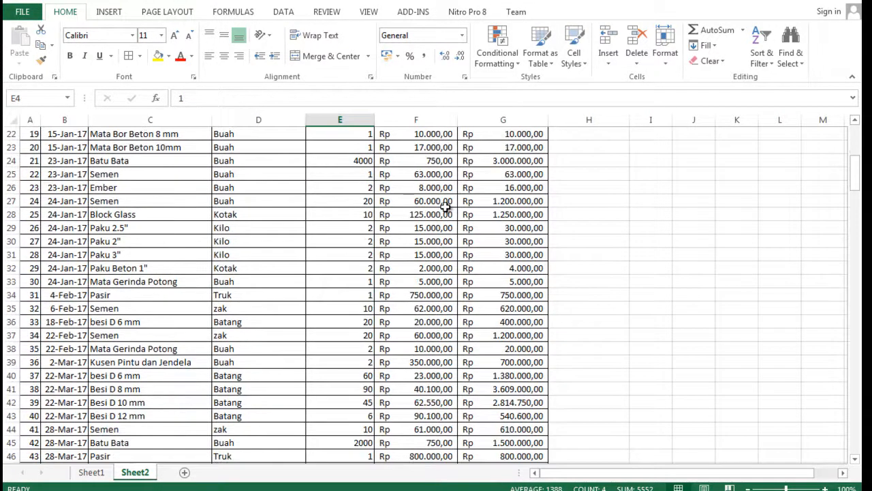
pyautogui.scroll(7, 445, 205)
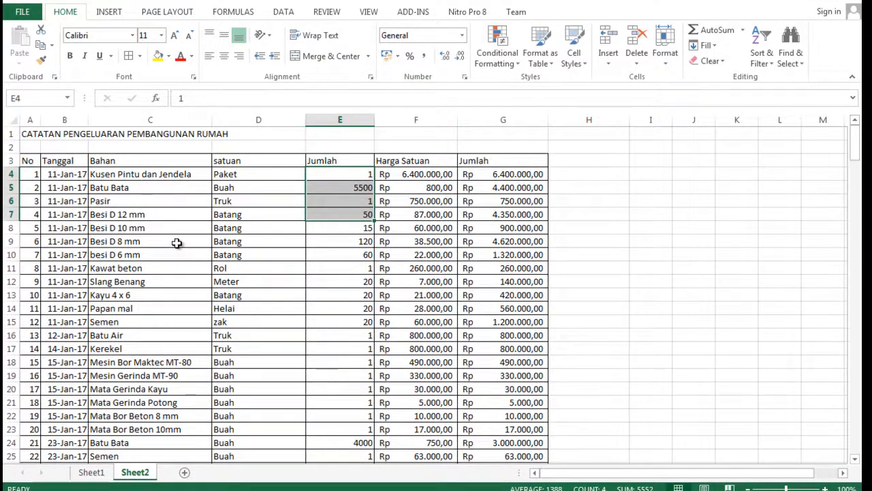
pyautogui.moveTo(415, 174); pyautogui.dragTo(422, 355)
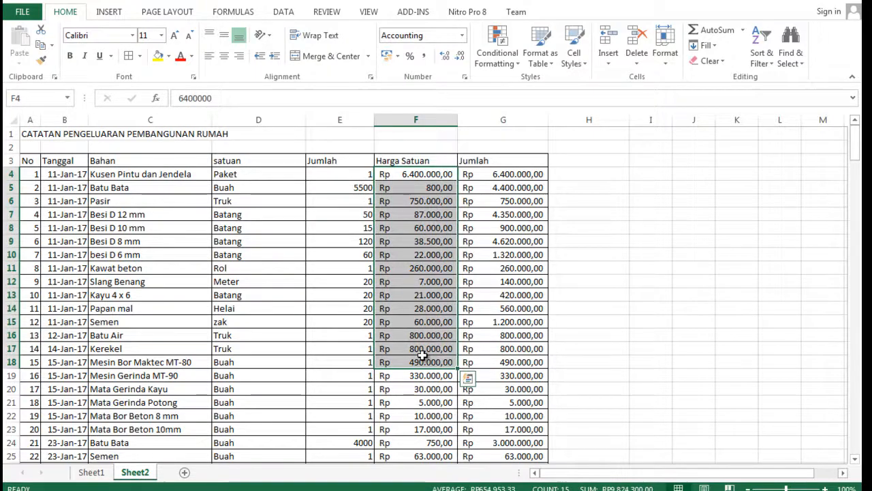
pyautogui.scroll(-8, 419, 355)
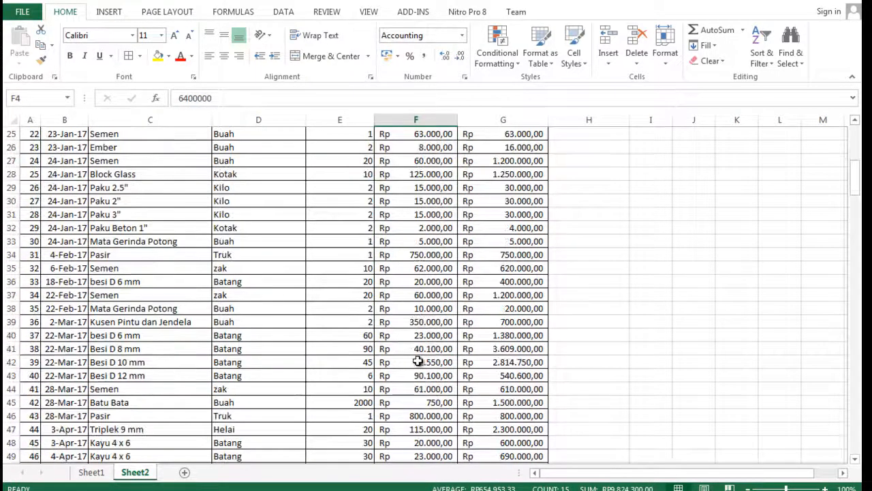
pyautogui.scroll(8, 152, 341)
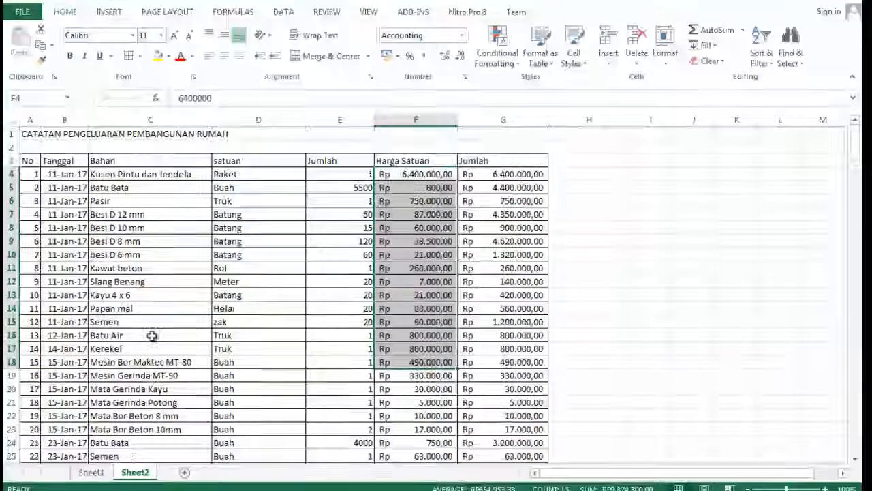
# Copy all Bahan entries of the material expense table, cells C4:C113.
pyautogui.click(138, 175)
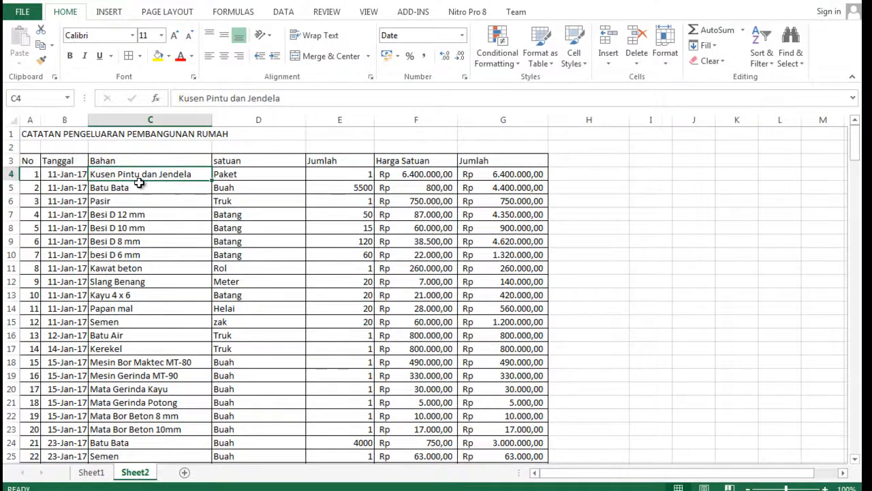
pyautogui.scroll(-12, 133, 256)
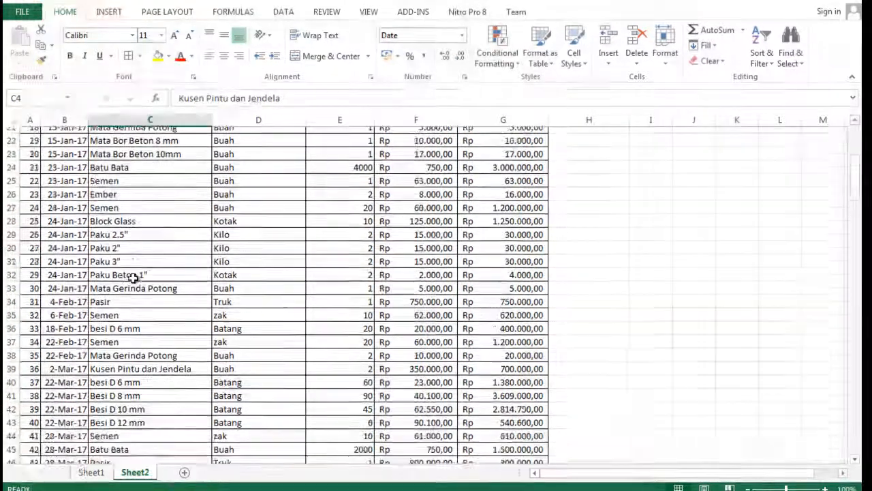
pyautogui.scroll(-5, 133, 278)
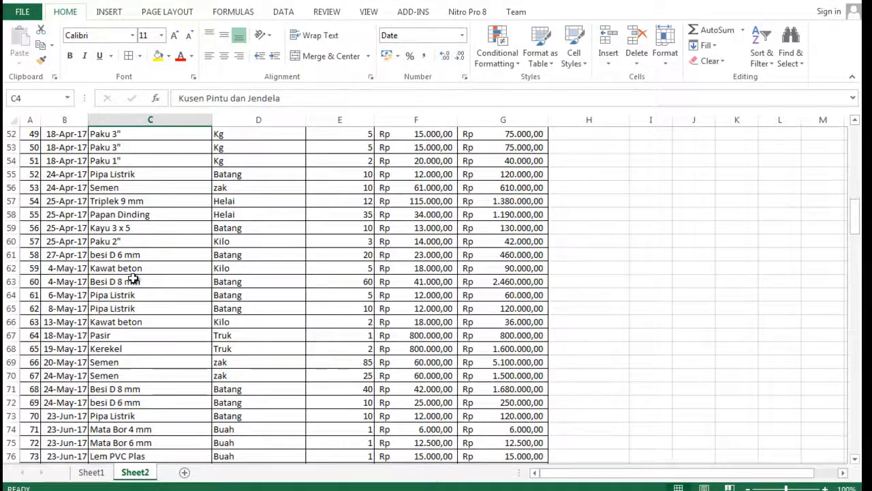
pyautogui.scroll(-1, 133, 278)
pyautogui.scroll(-11, 133, 276)
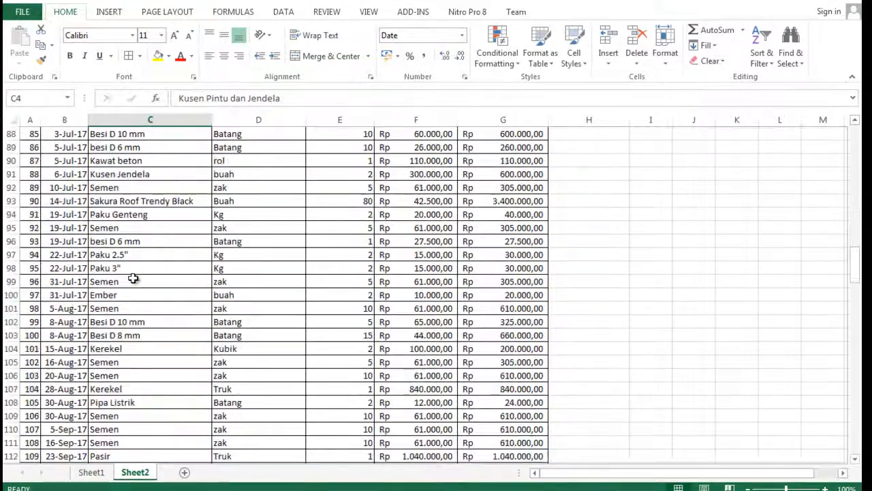
pyautogui.scroll(-5, 133, 277)
pyautogui.keyDown('shift'); pyautogui.click(140, 262); pyautogui.keyUp('shift')
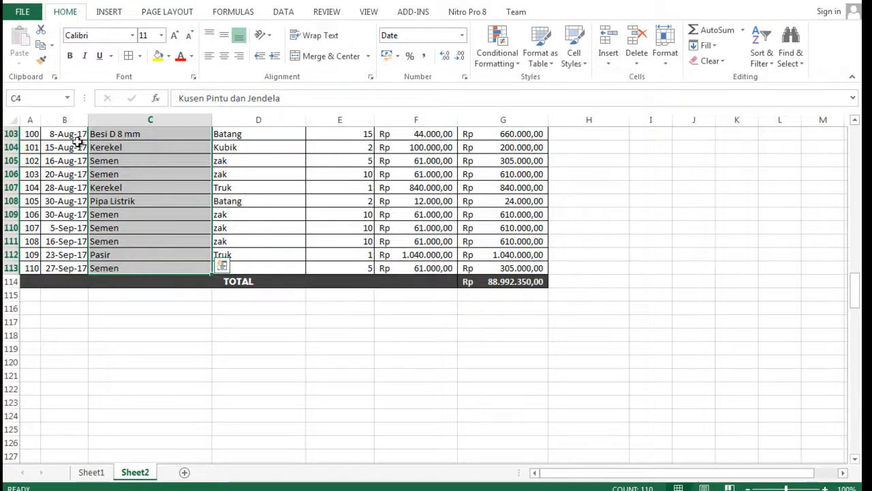
pyautogui.click(41, 45)
pyautogui.hotkey('ctrl', 'BackSpace')
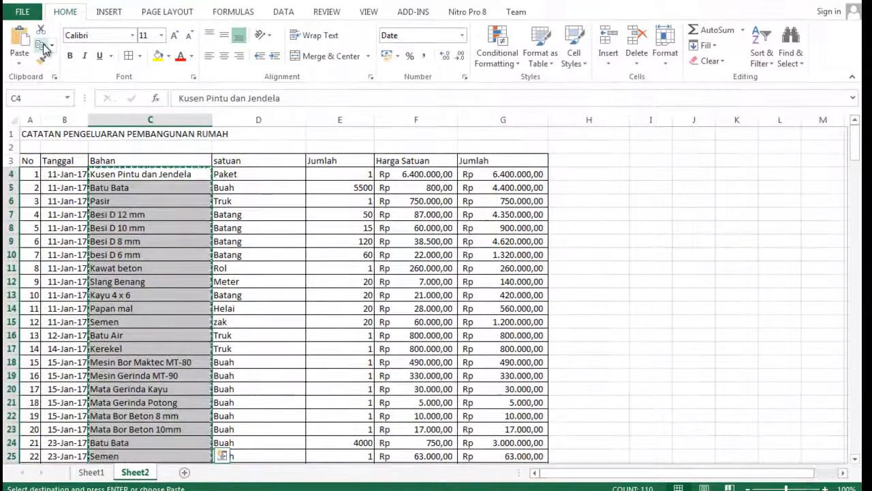
# Paste the copied Bahan list below the expense table, starting at cell C119.
pyautogui.scroll(-12, 117, 335)
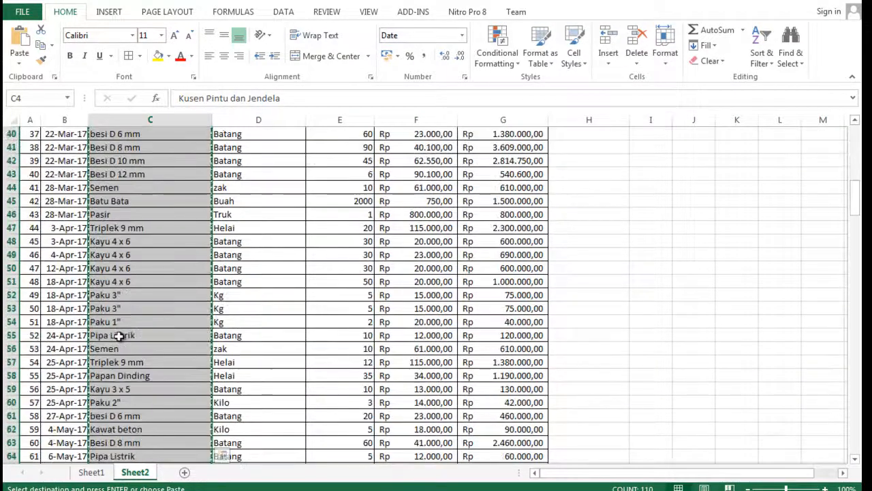
pyautogui.scroll(-7, 119, 338)
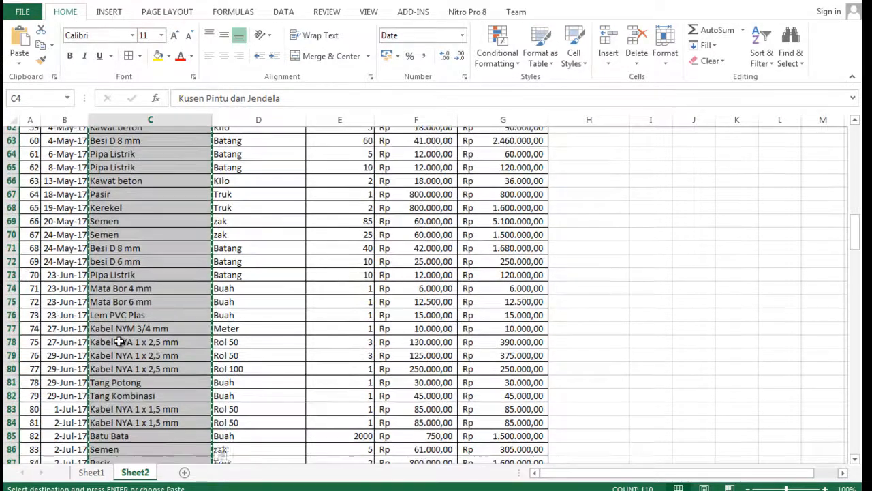
pyautogui.scroll(-14, 119, 342)
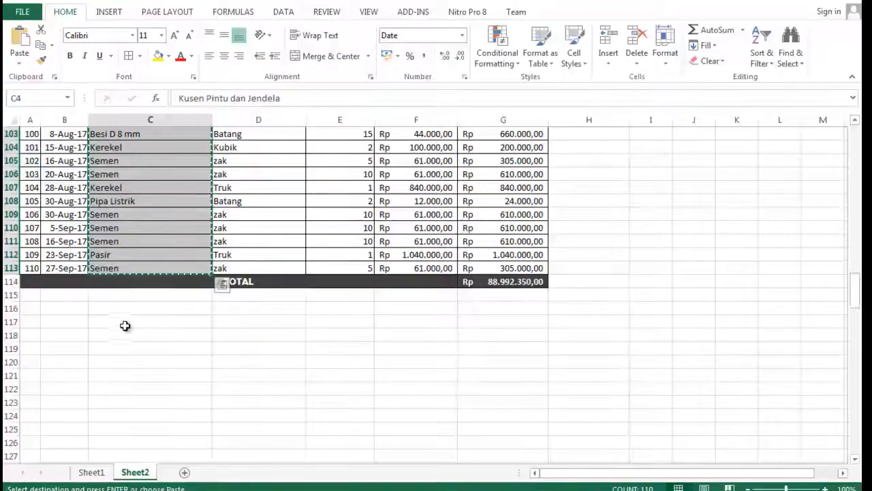
pyautogui.click(125, 335)
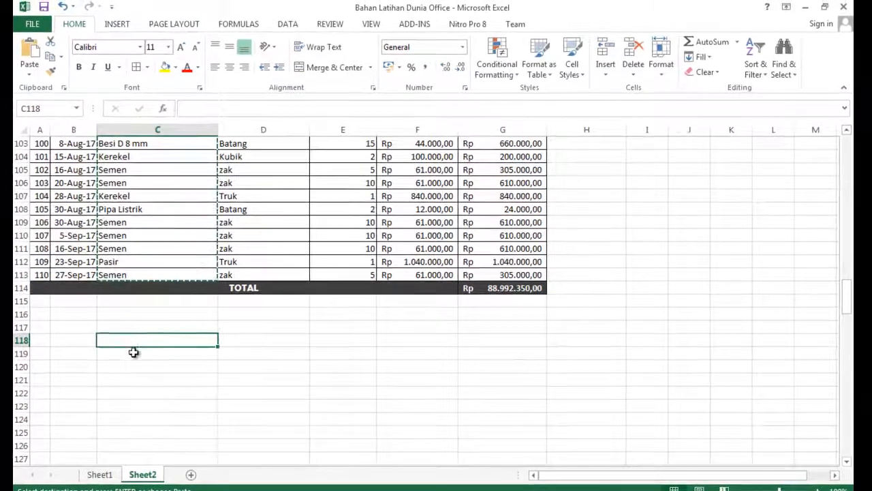
pyautogui.click(134, 352)
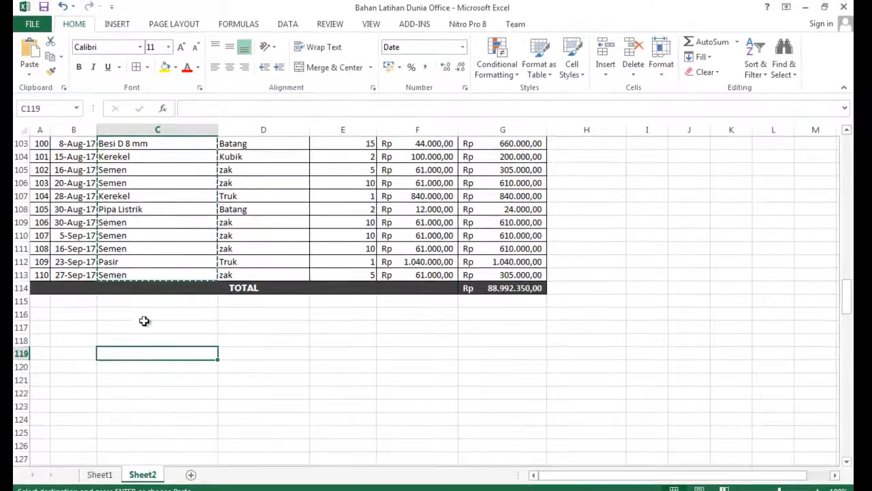
pyautogui.click(31, 49)
# Remove the duplicate values from the pasted material list in column C, without treating the first row as a header.
pyautogui.scroll(-8, 209, 360)
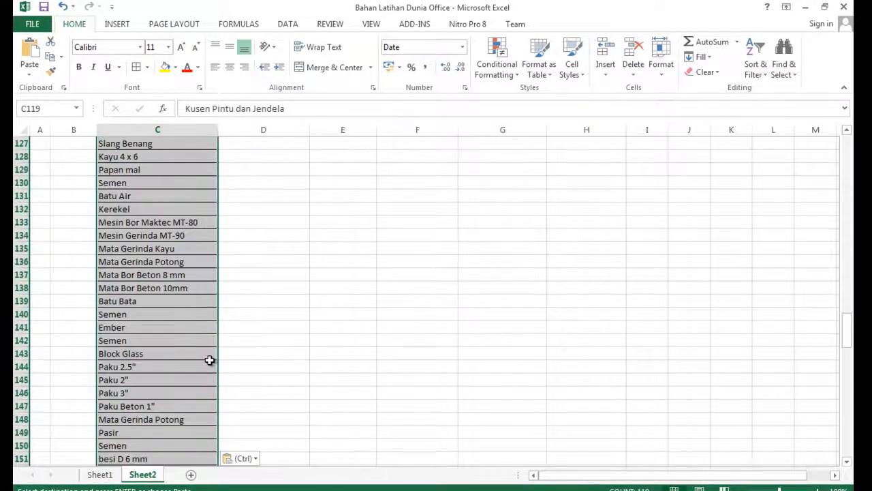
pyautogui.scroll(-8, 209, 359)
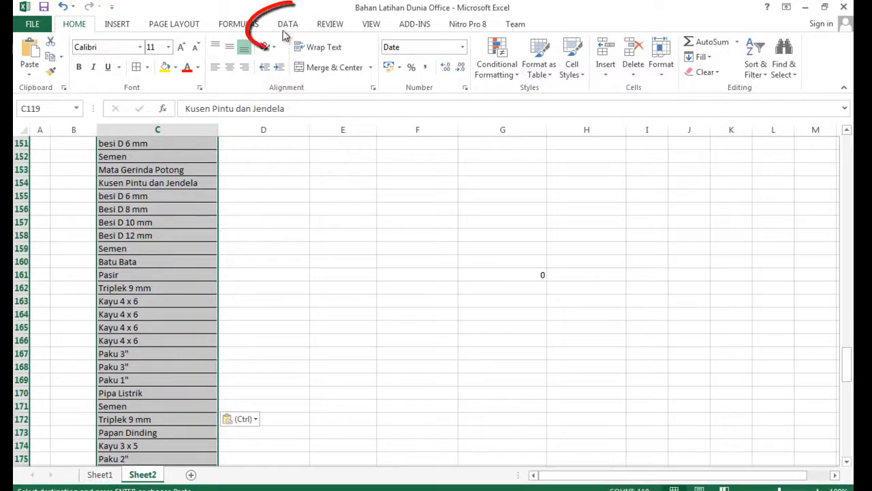
pyautogui.click(288, 24)
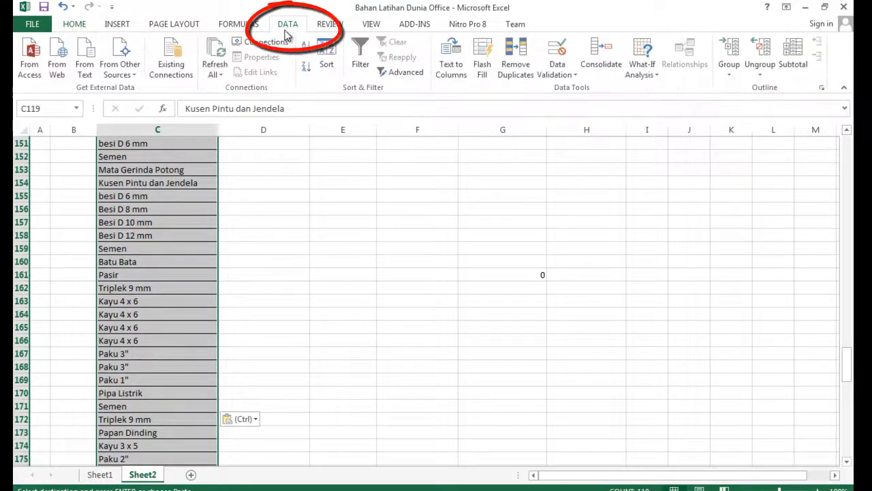
pyautogui.click(511, 75)
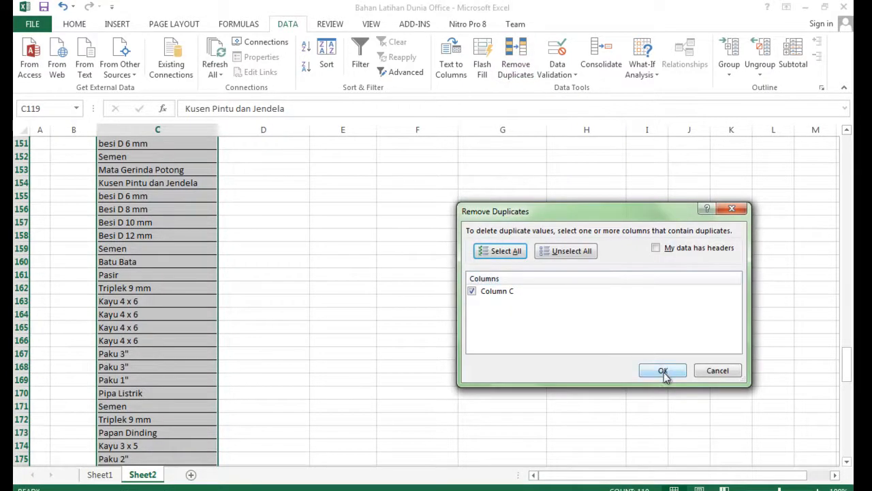
pyautogui.click(662, 371)
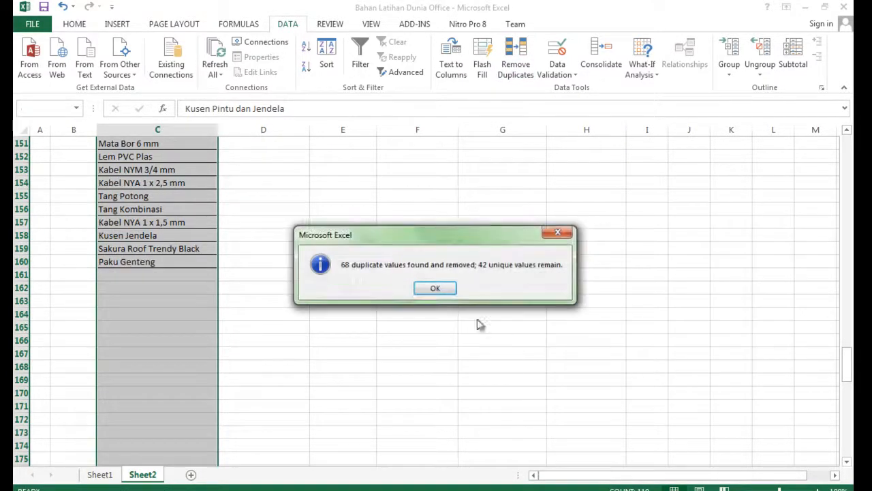
pyautogui.click(441, 287)
pyautogui.click(350, 278)
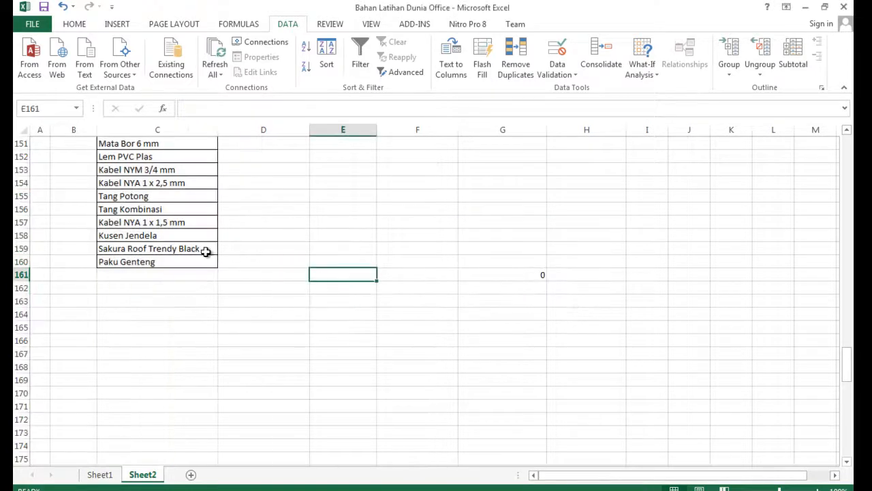
# Enter the placeholder "xxx" in B119, beside the first material of the unique list.
pyautogui.scroll(8, 205, 251)
pyautogui.scroll(5, 205, 251)
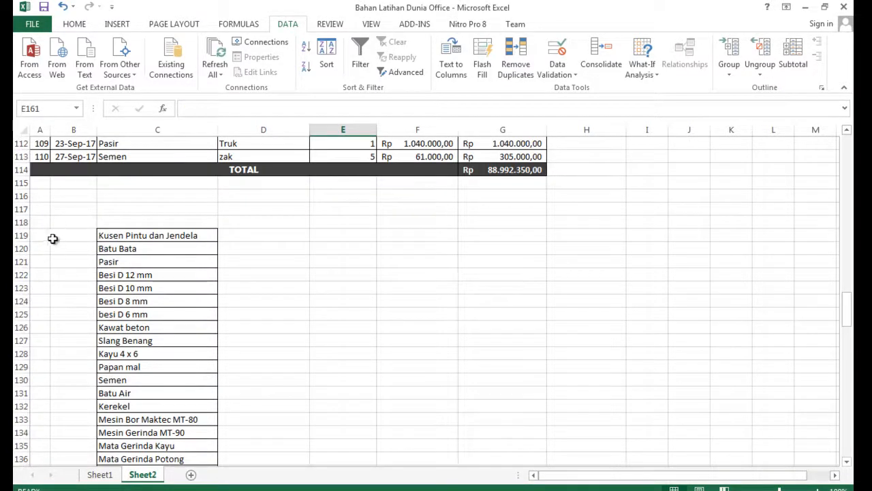
pyautogui.click(75, 235)
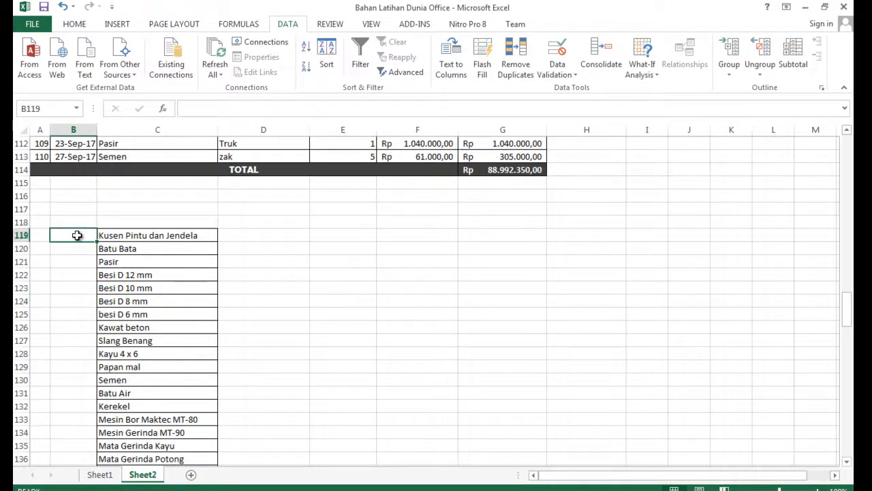
pyautogui.write('xxx')
# Number the unique materials from 1 to 42 in A119:A160 by filling down a series started with 1 and 2.
pyautogui.click(40, 236)
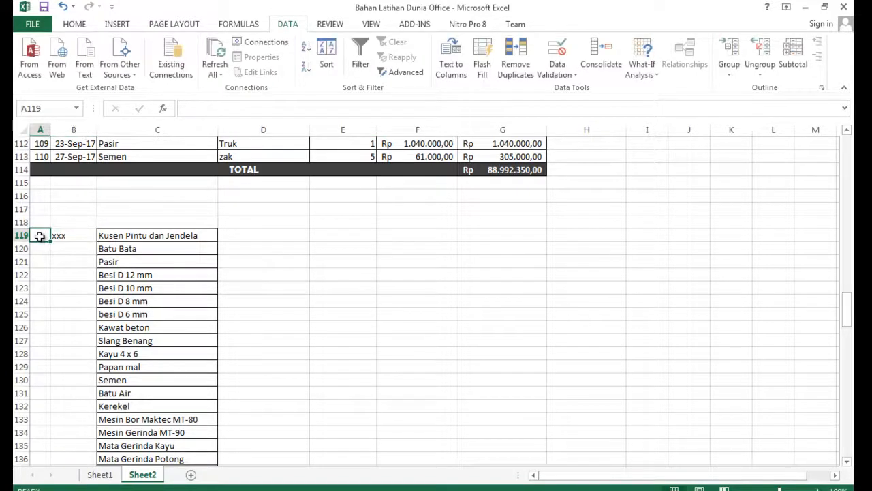
pyautogui.write('1')
pyautogui.press('Return')
pyautogui.write('2')
pyautogui.press('Return')
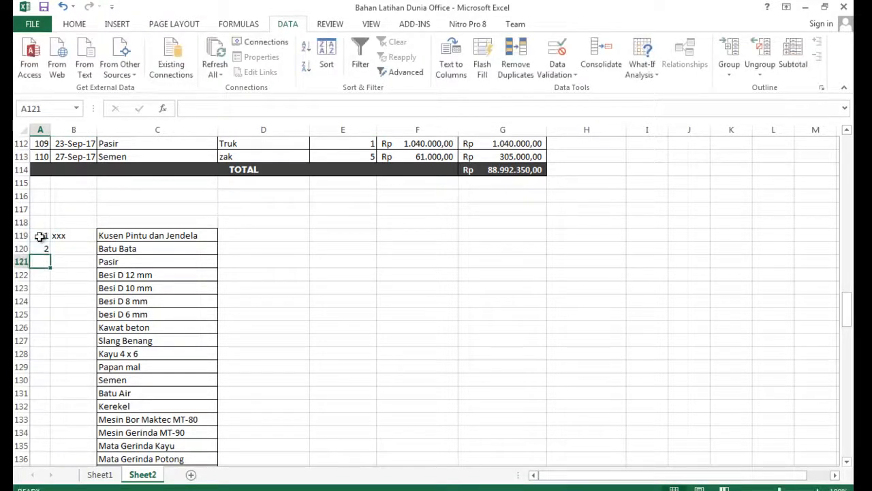
pyautogui.moveTo(39, 235); pyautogui.dragTo(43, 249)
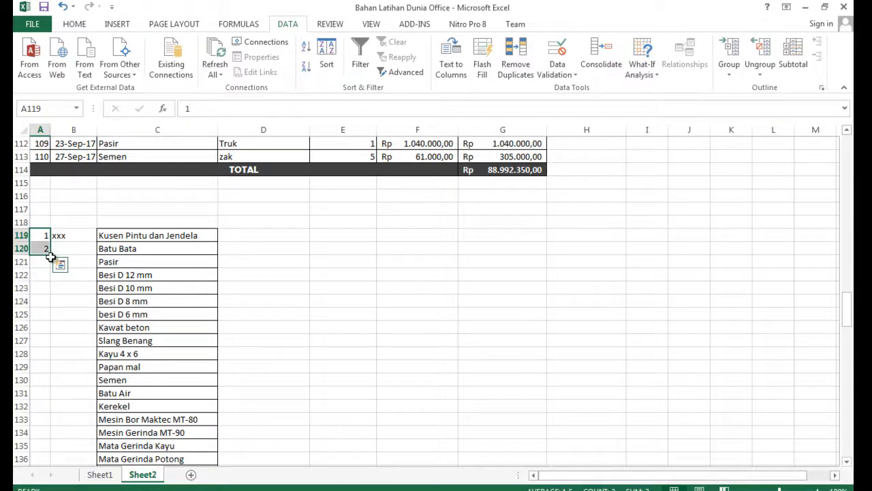
pyautogui.moveTo(50, 257); pyautogui.dragTo(54, 444)
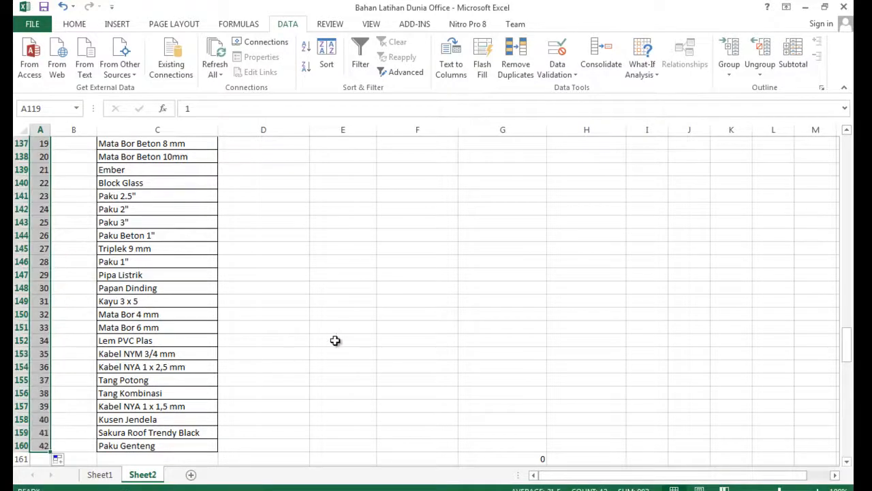
# Enter the placeholder "xxx" in D119, the unit column of the first unique material.
pyautogui.scroll(12, 335, 335)
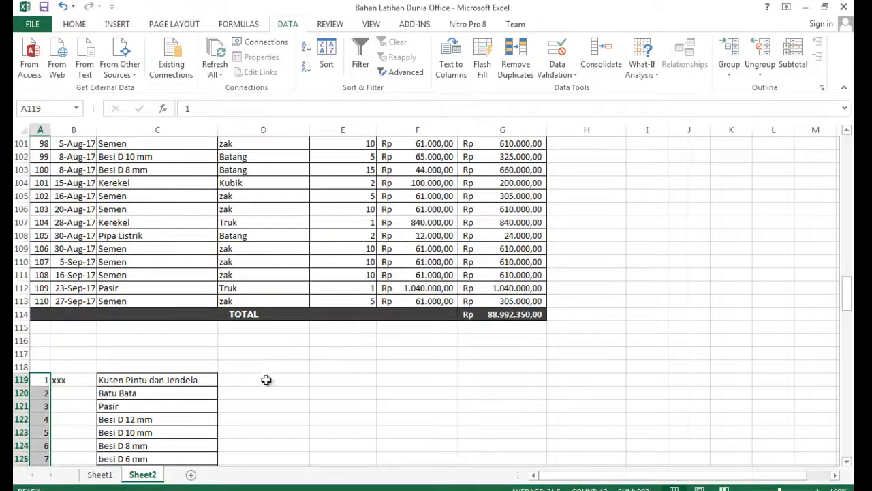
pyautogui.click(265, 381)
pyautogui.write('x')
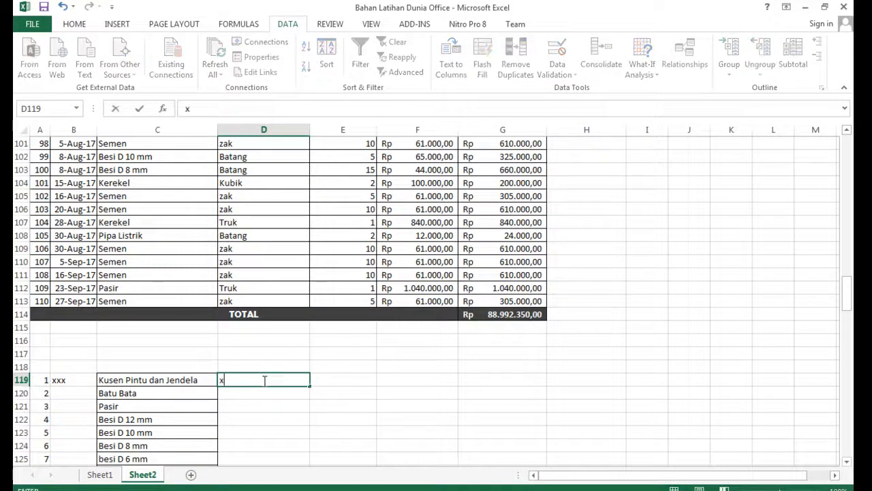
pyautogui.write('xx')
# Start a SUMIFS formula in E119 with the quantity column as the absolute sum range $E$4:$E$113.
pyautogui.click(348, 374)
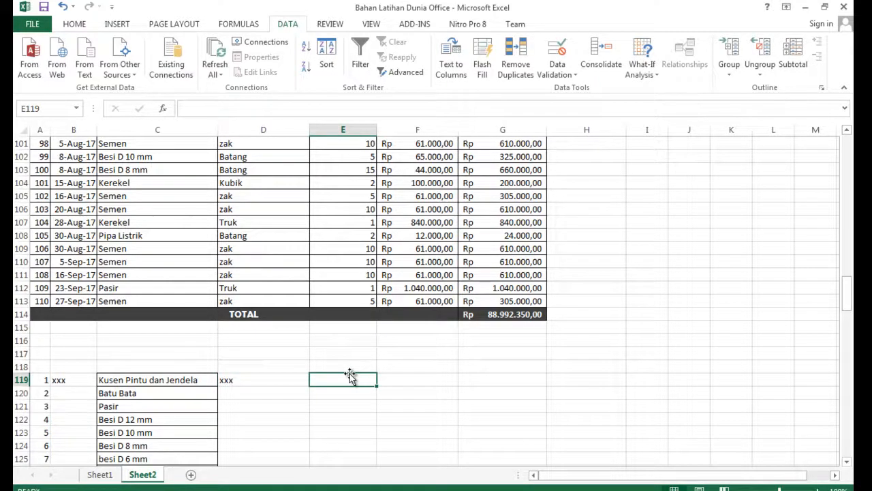
pyautogui.scroll(20, 348, 374)
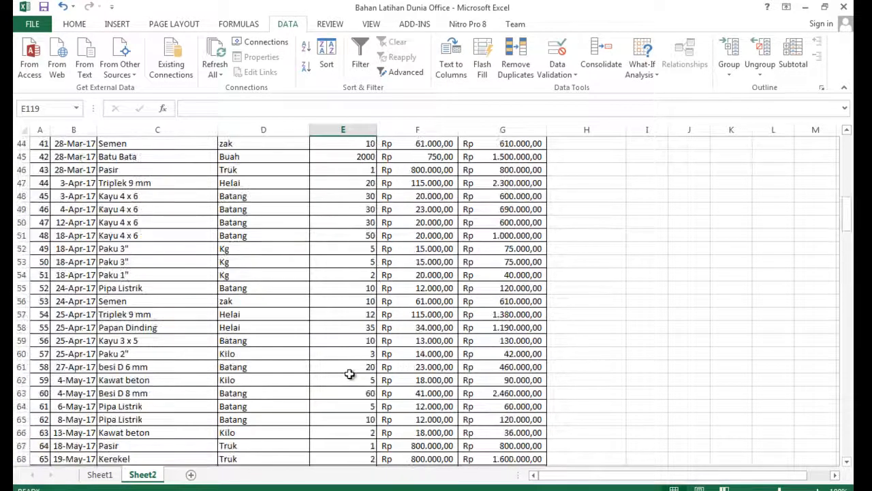
pyautogui.scroll(7, 348, 374)
pyautogui.scroll(-20, 349, 374)
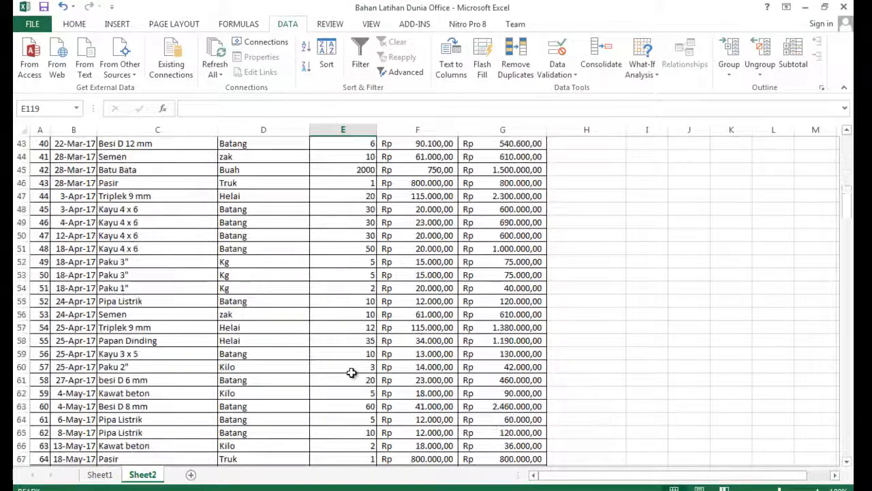
pyautogui.scroll(-14, 351, 373)
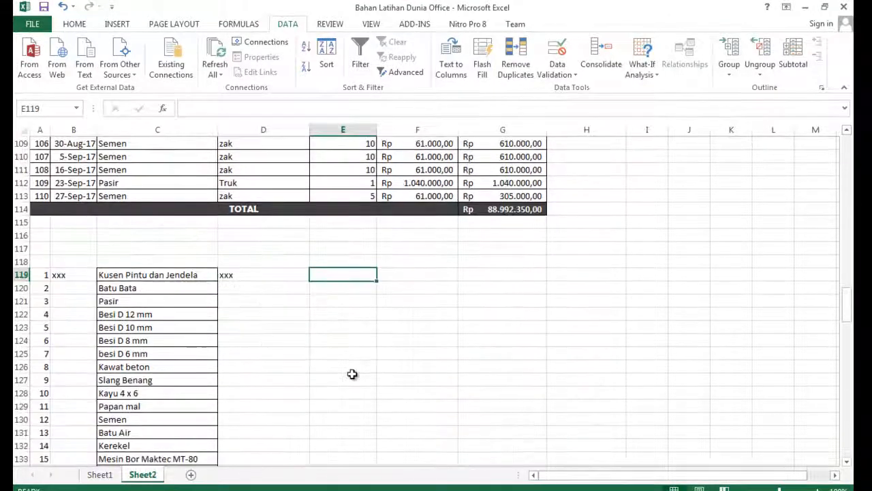
pyautogui.write('=s')
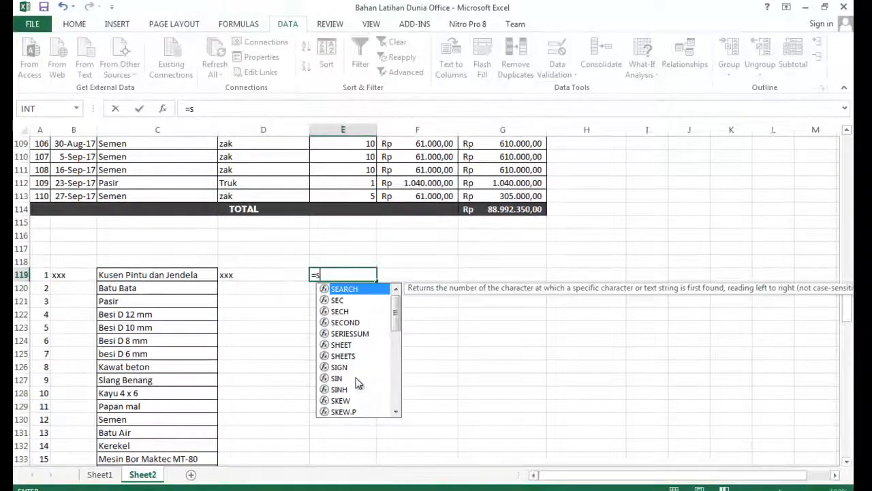
pyautogui.write('u')
pyautogui.press('BackSpace')
pyautogui.press('BackSpace')
pyautogui.press('capslock')
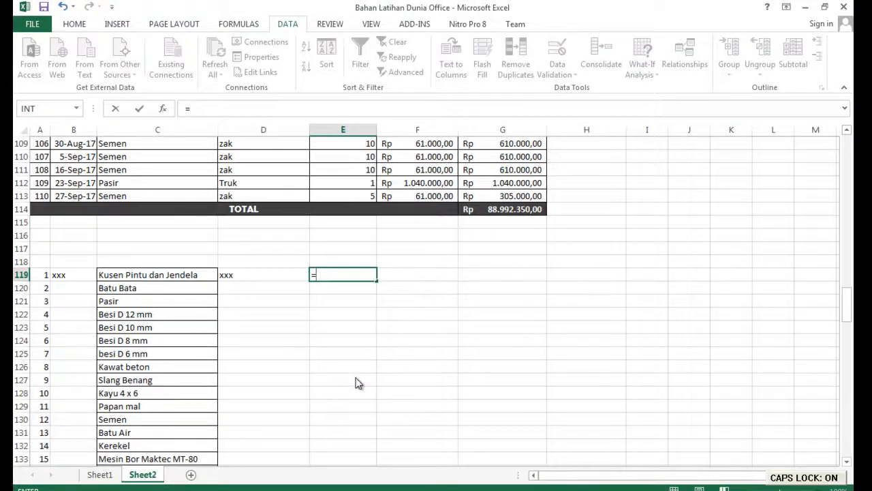
pyautogui.write('SUMIF')
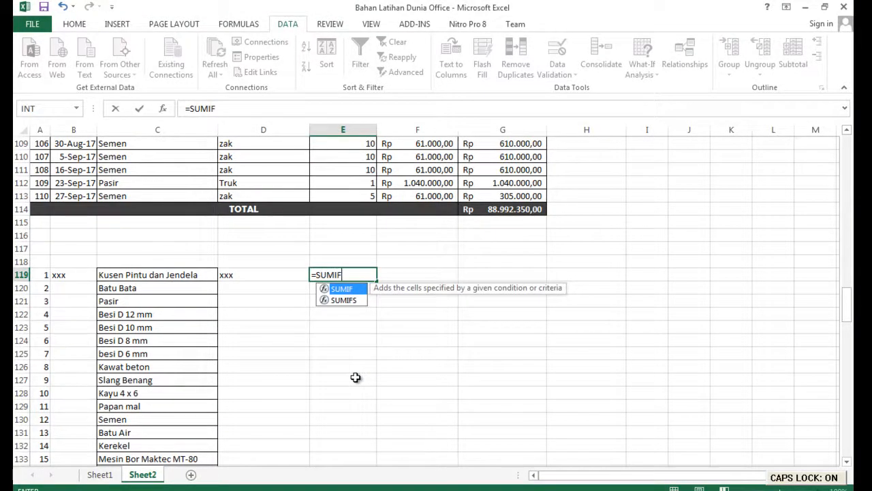
pyautogui.write('S(')
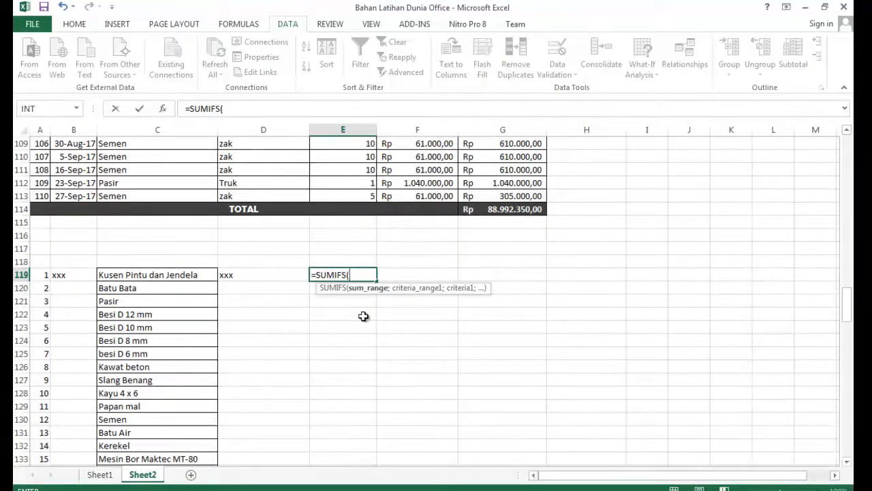
pyautogui.scroll(20, 364, 315)
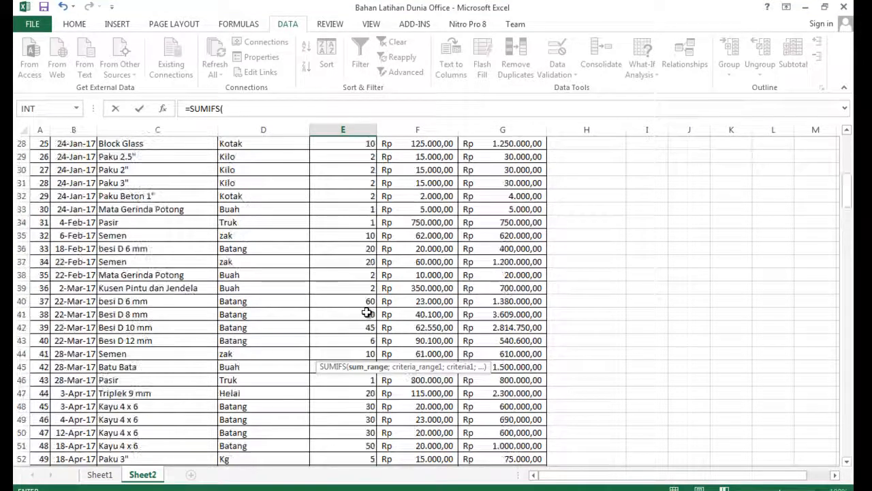
pyautogui.scroll(9, 366, 312)
pyautogui.click(367, 188)
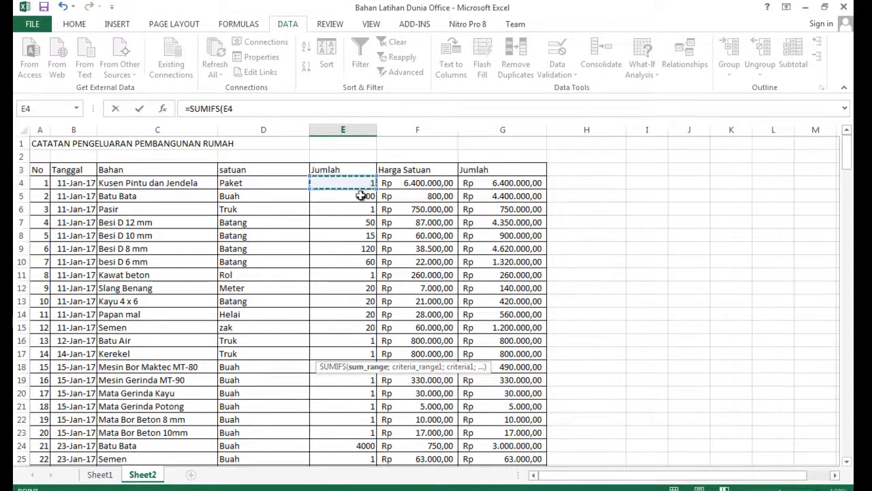
pyautogui.scroll(-20, 347, 242)
pyautogui.scroll(-13, 347, 244)
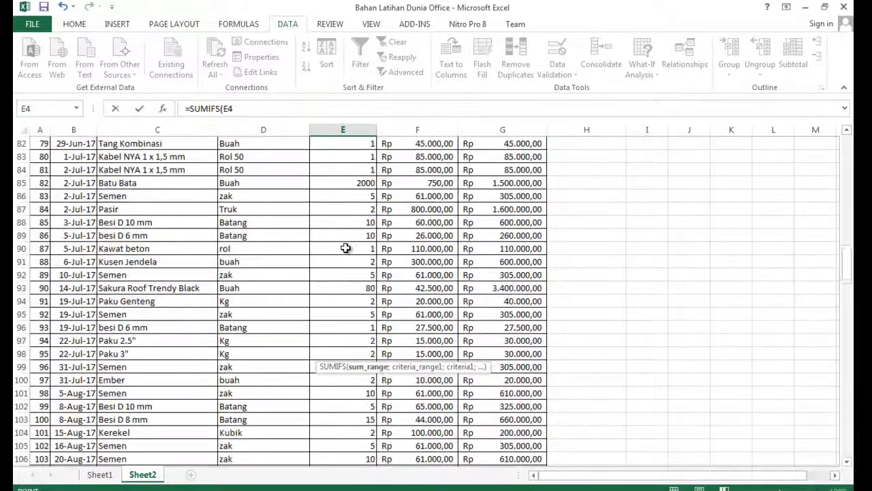
pyautogui.keyDown('shift'); pyautogui.click(343, 274); pyautogui.keyUp('shift')
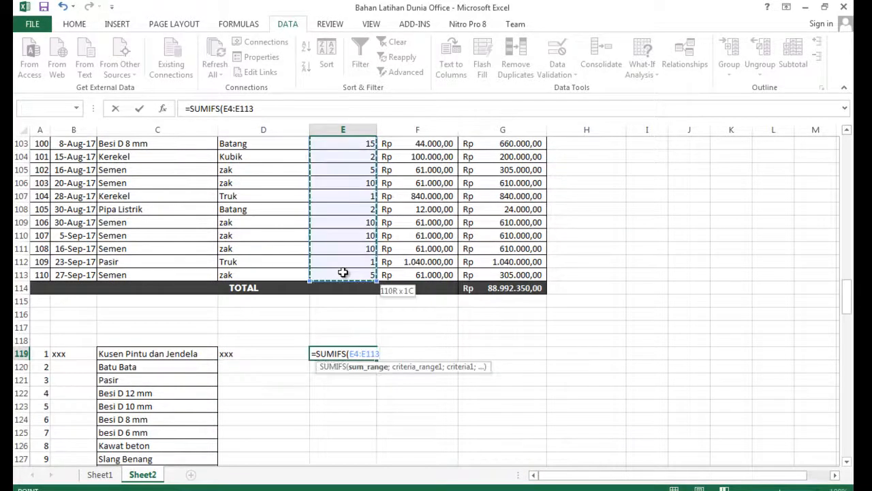
pyautogui.press('F4')
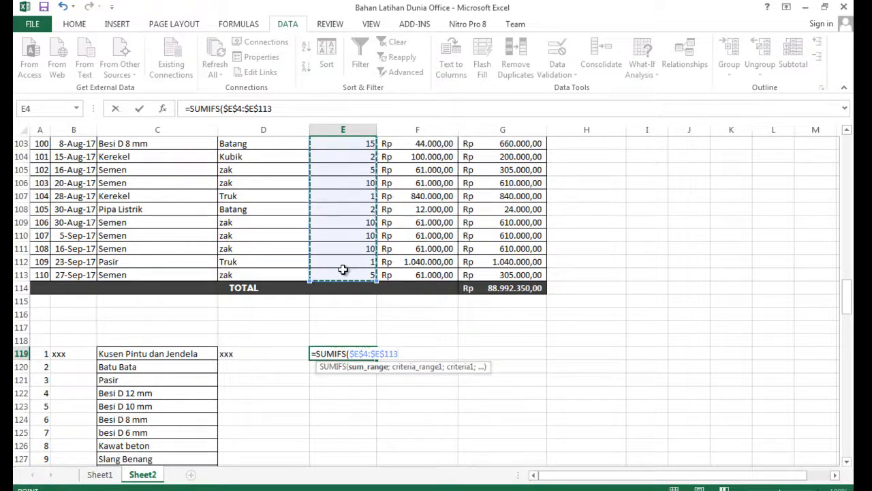
# Complete the E119 SUMIFS formula with the absolute criteria range $C$4:$C$113 and the criterion C119.
pyautogui.write(';')
pyautogui.scroll(20, 193, 321)
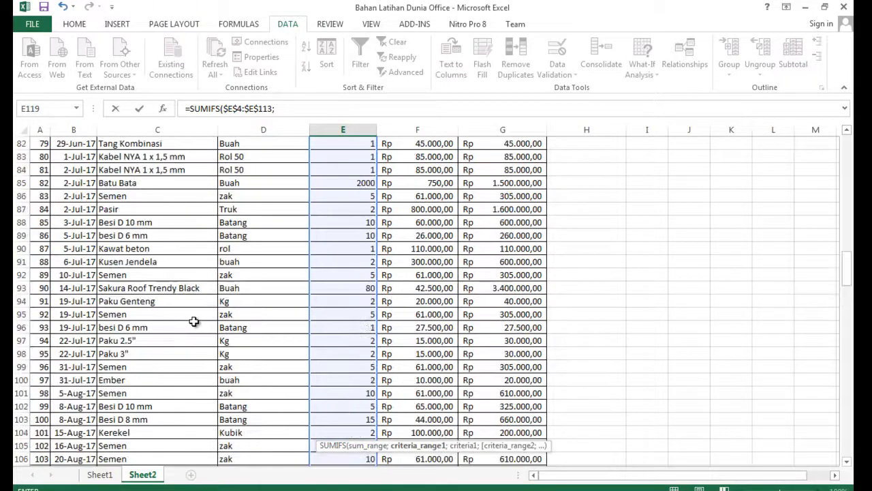
pyautogui.scroll(4, 190, 306)
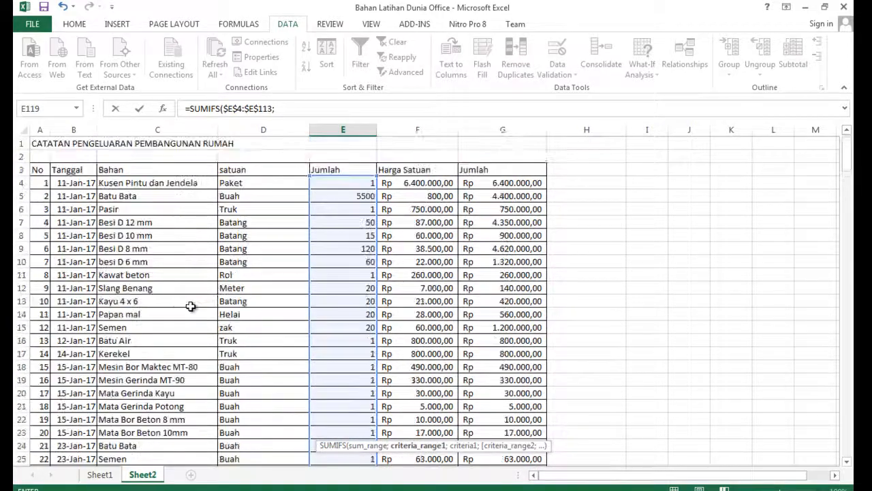
pyautogui.click(154, 185)
pyautogui.scroll(-19, 146, 247)
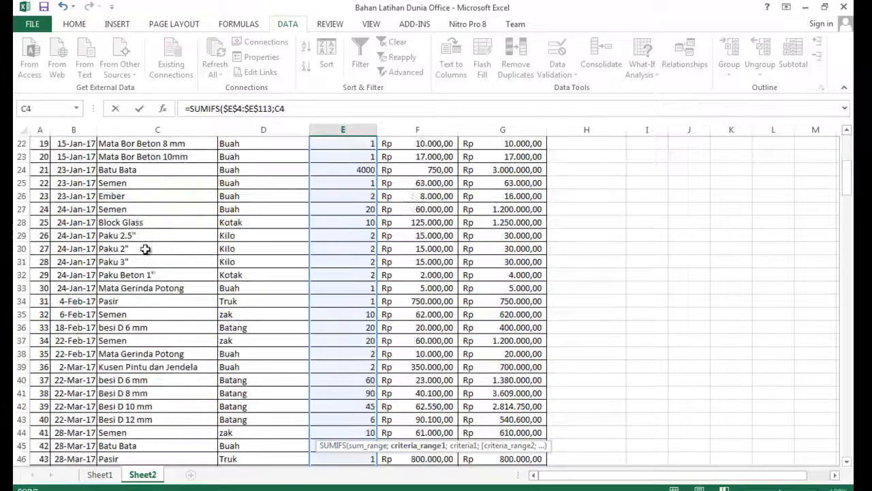
pyautogui.scroll(-7, 144, 259)
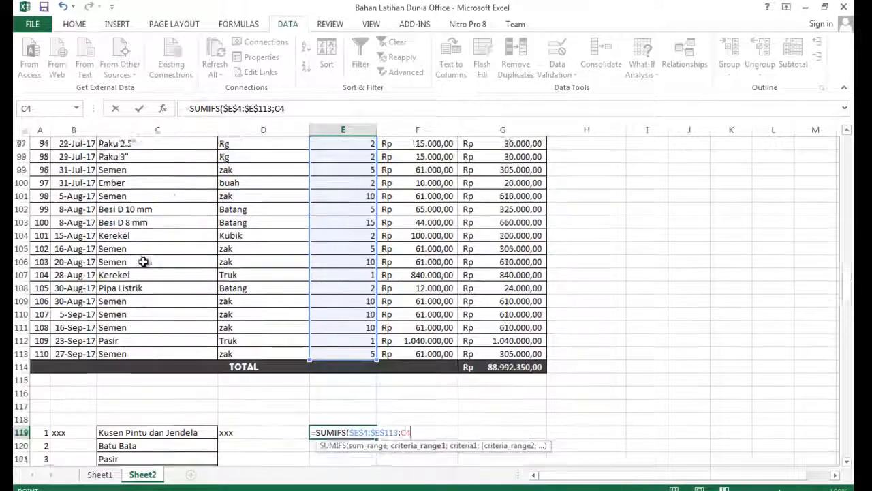
pyautogui.keyDown('shift'); pyautogui.click(127, 313); pyautogui.keyUp('shift')
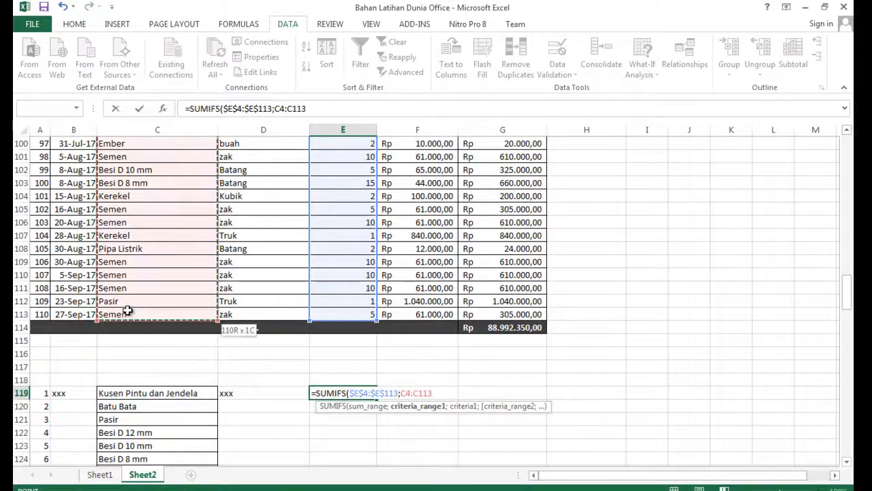
pyautogui.press('F4')
pyautogui.write(';')
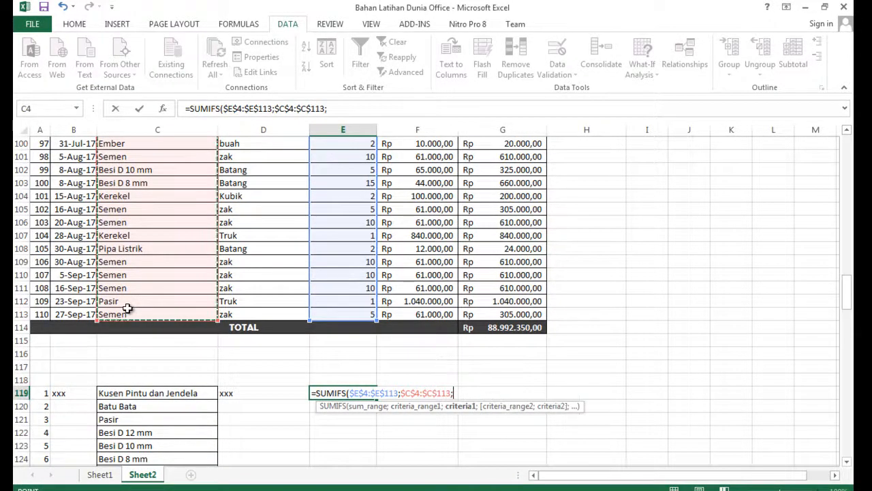
pyautogui.click(137, 393)
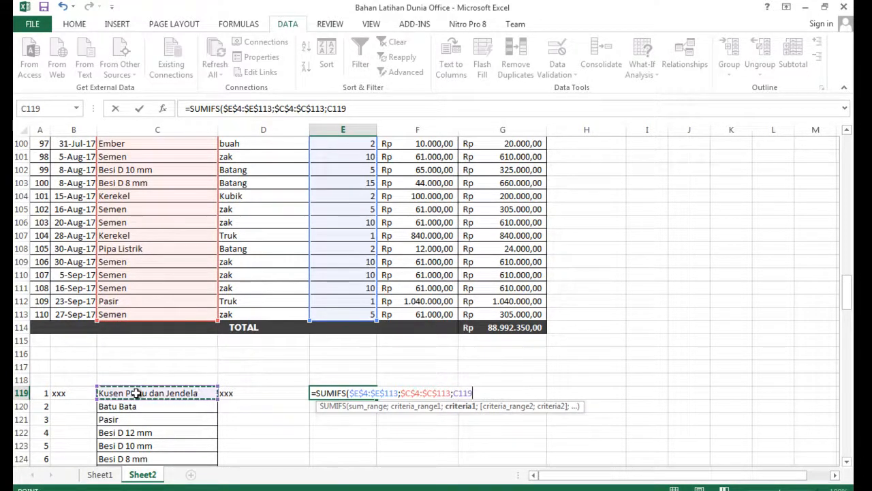
pyautogui.press('Return')
# Copy the quantity formula in E119 down through E160 for all the unique materials.
pyautogui.click(362, 393)
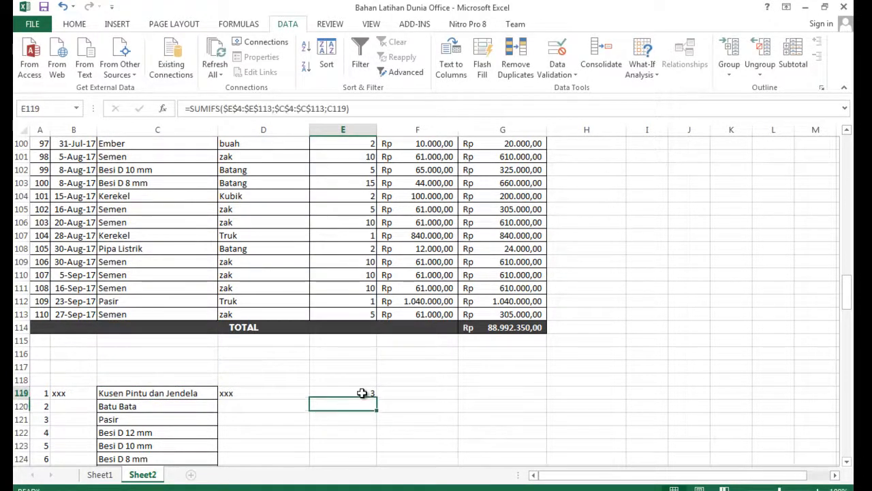
pyautogui.moveTo(378, 399); pyautogui.dragTo(357, 443)
pyautogui.scroll(11, 387, 392)
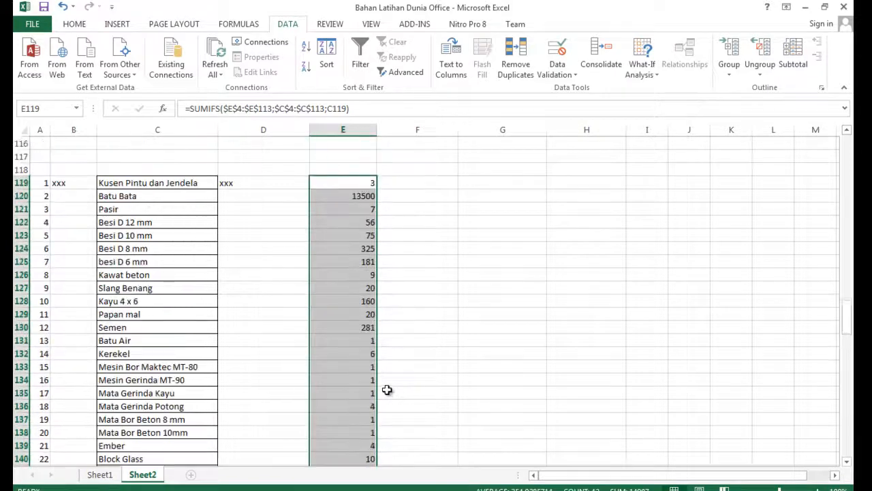
# Enter the placeholder "XXX" in F119, the unit price column of the first unique material.
pyautogui.click(401, 339)
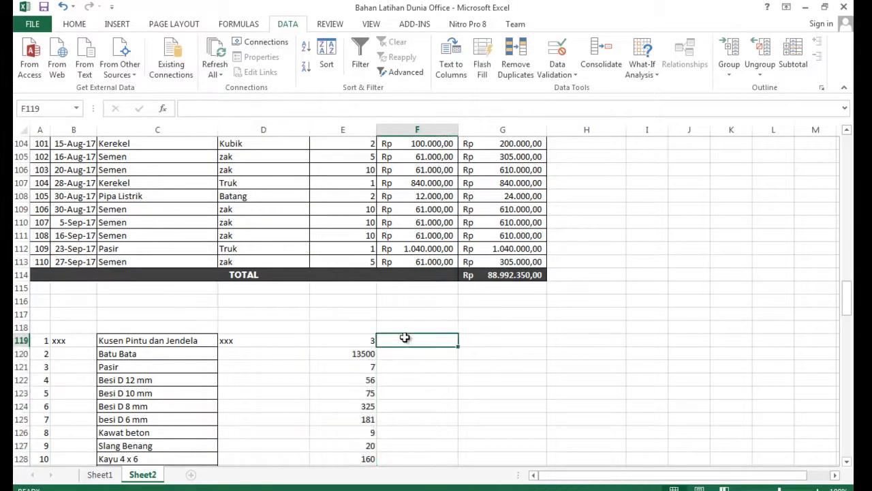
pyautogui.write('XXX')
pyautogui.press('Return')
# Start a SUMIFS formula in G119 with the cost column as the absolute sum range $G$4:$G$113.
pyautogui.press('Right')
pyautogui.press('Up')
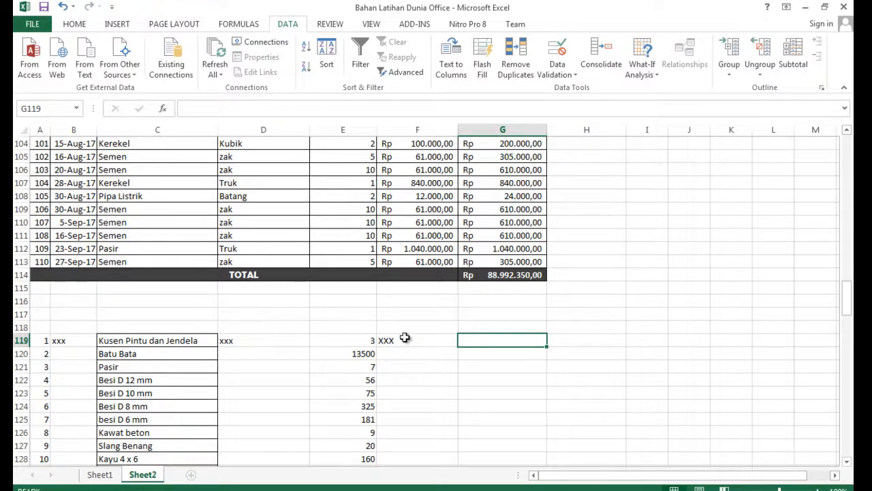
pyautogui.write('=')
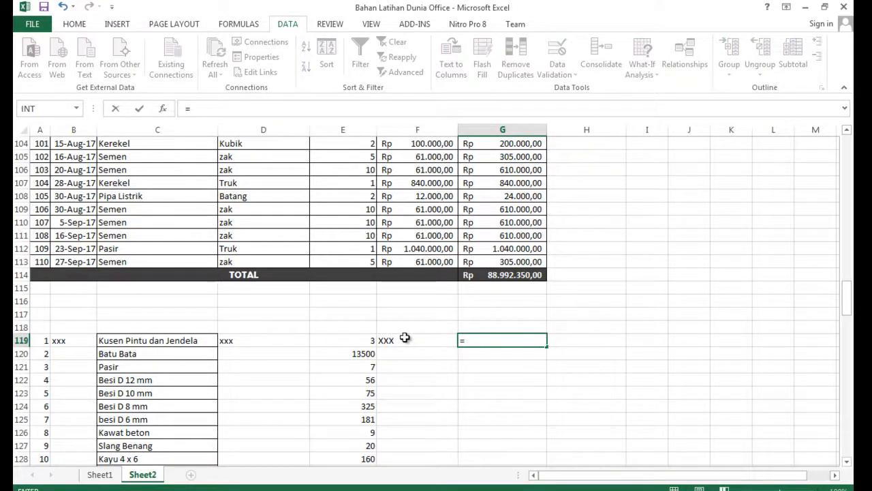
pyautogui.write('SUMI')
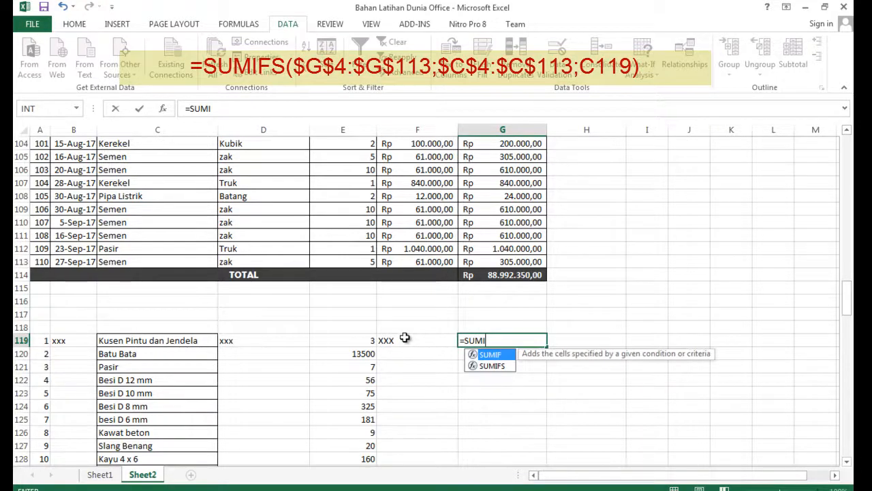
pyautogui.write('FS(')
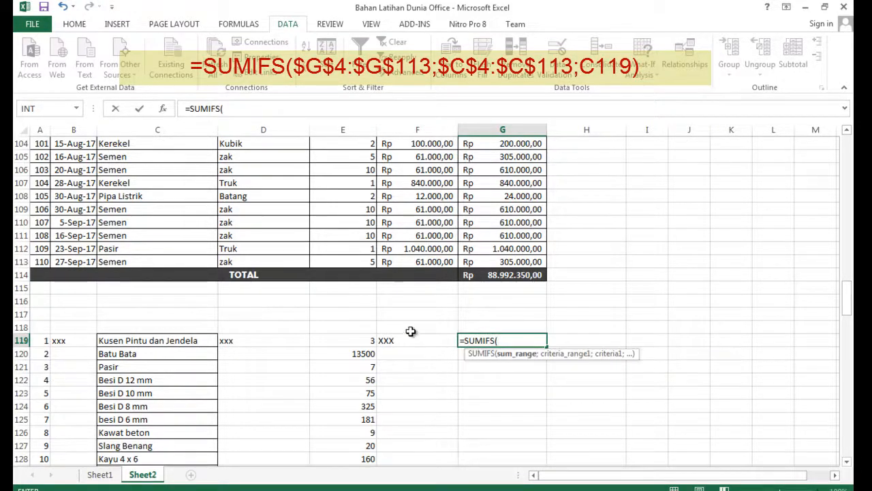
pyautogui.scroll(20, 411, 331)
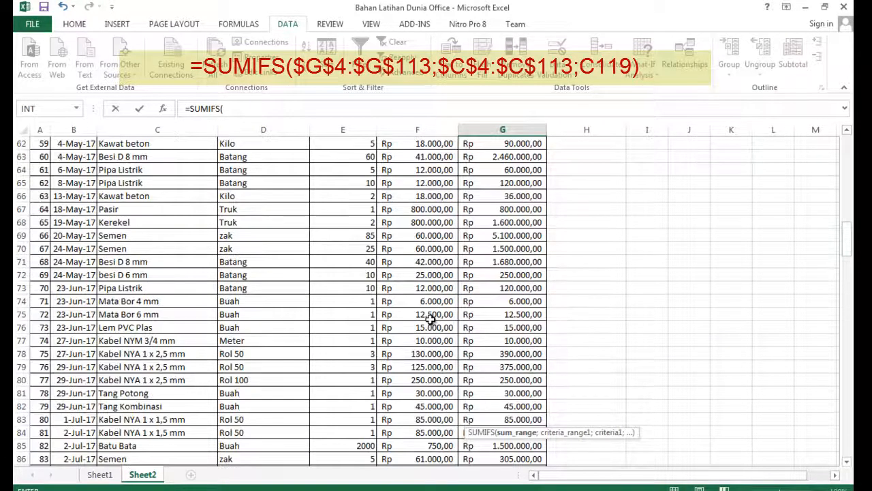
pyautogui.scroll(8, 459, 287)
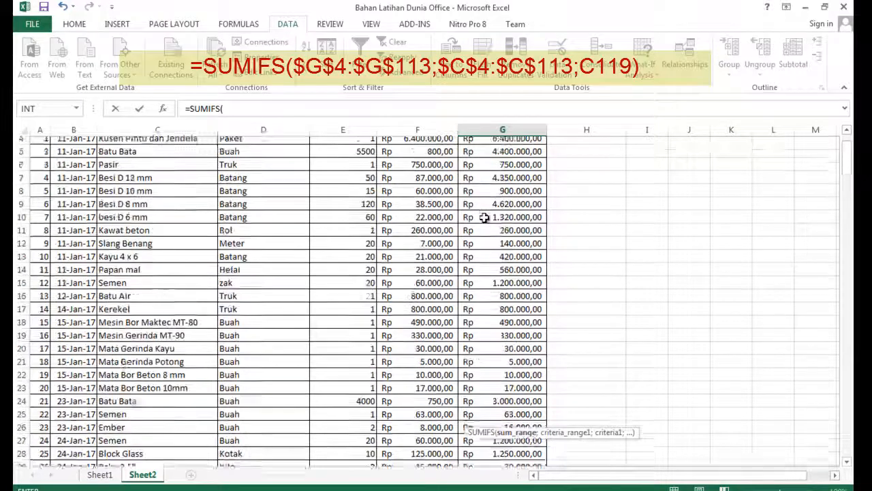
pyautogui.click(512, 183)
pyautogui.scroll(-20, 513, 183)
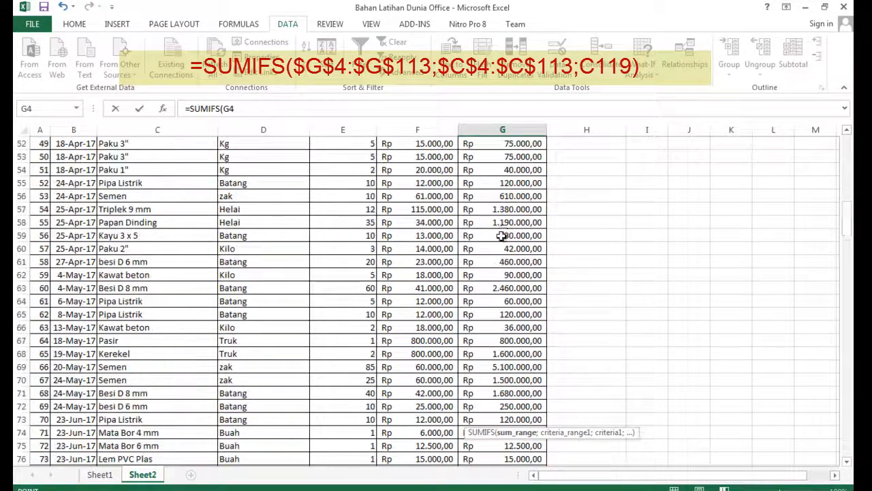
pyautogui.scroll(-2, 501, 272)
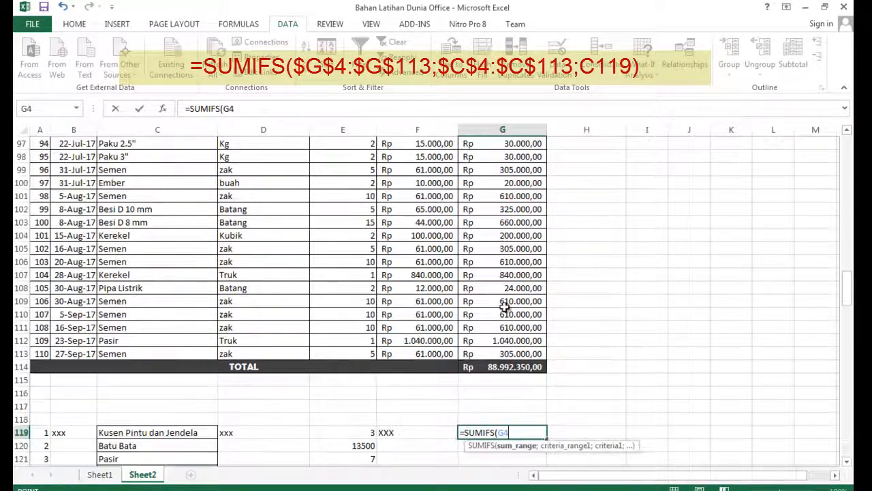
pyautogui.keyDown('shift'); pyautogui.click(506, 353); pyautogui.keyUp('shift')
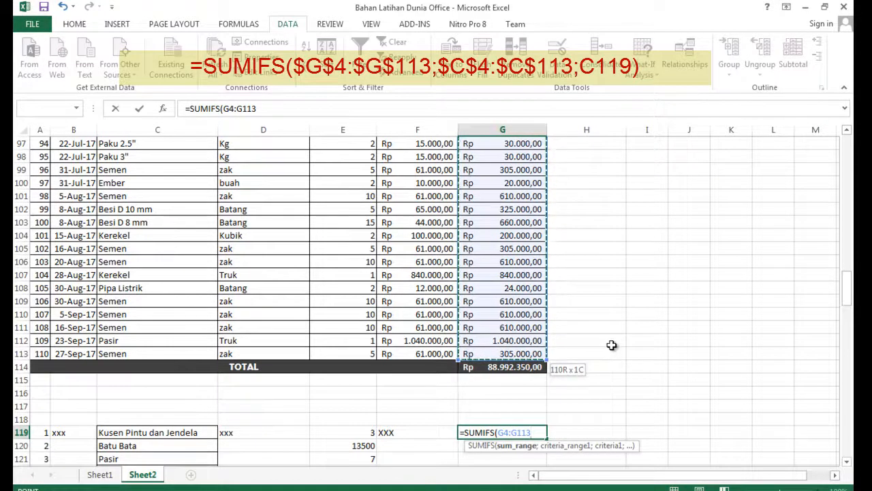
pyautogui.press('F4')
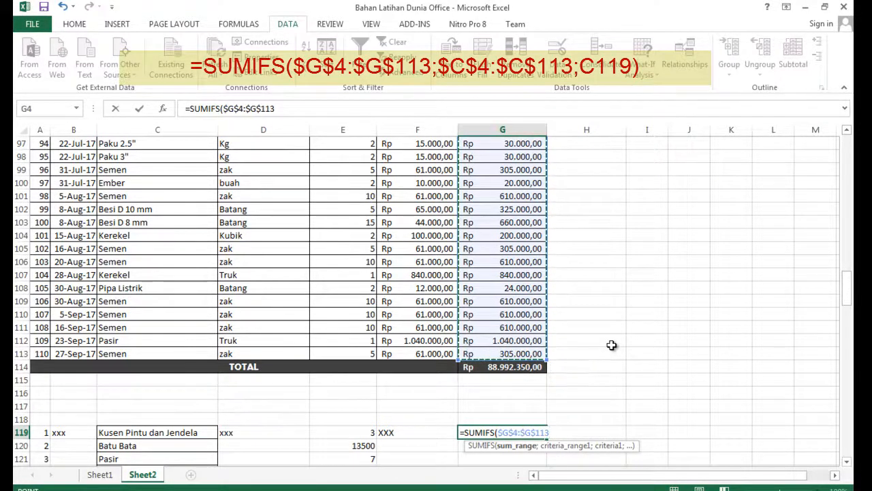
# Complete the G119 SUMIFS formula with the absolute criteria range $C$4:$C$113 and the criterion C119.
pyautogui.write(';')
pyautogui.scroll(20, 151, 321)
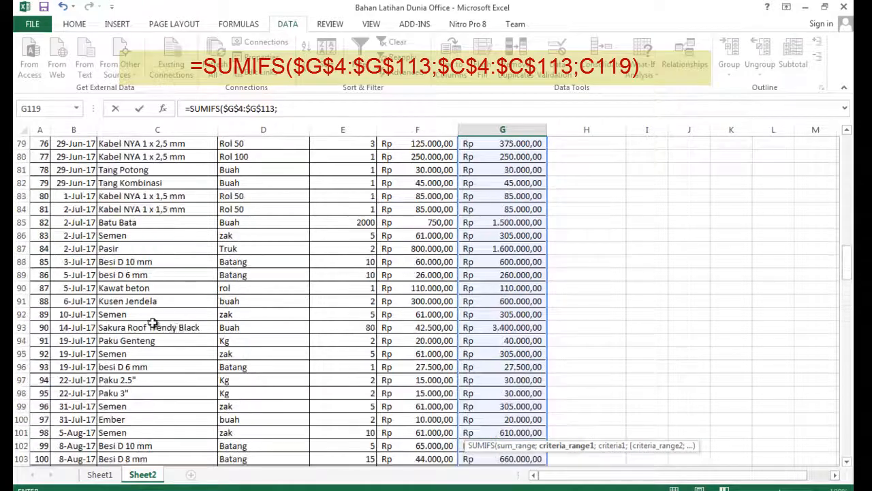
pyautogui.scroll(5, 151, 320)
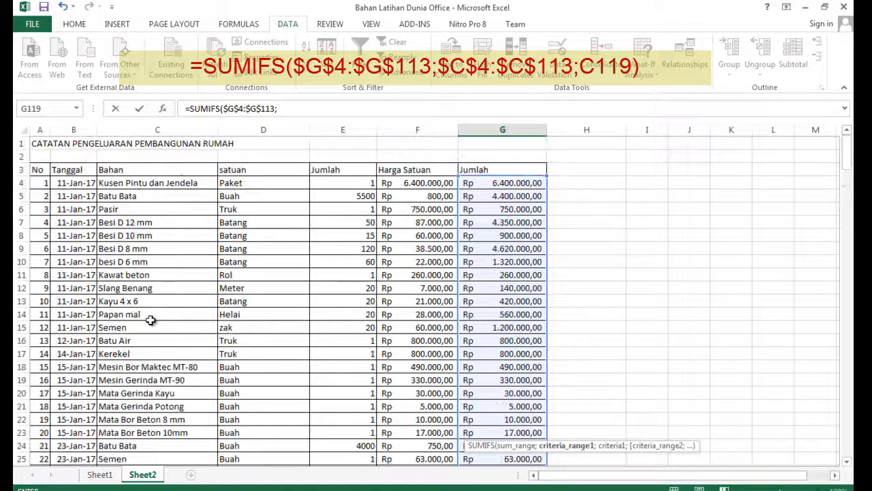
pyautogui.click(131, 186)
pyautogui.scroll(-20, 126, 232)
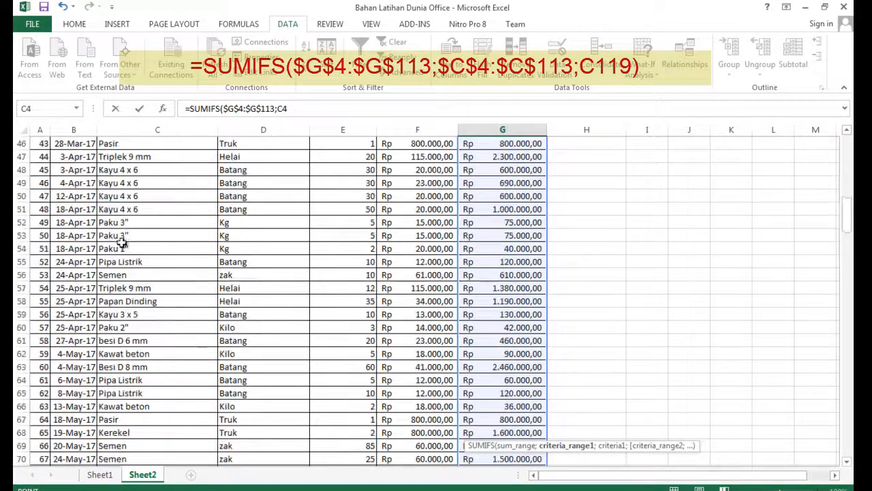
pyautogui.scroll(-13, 121, 244)
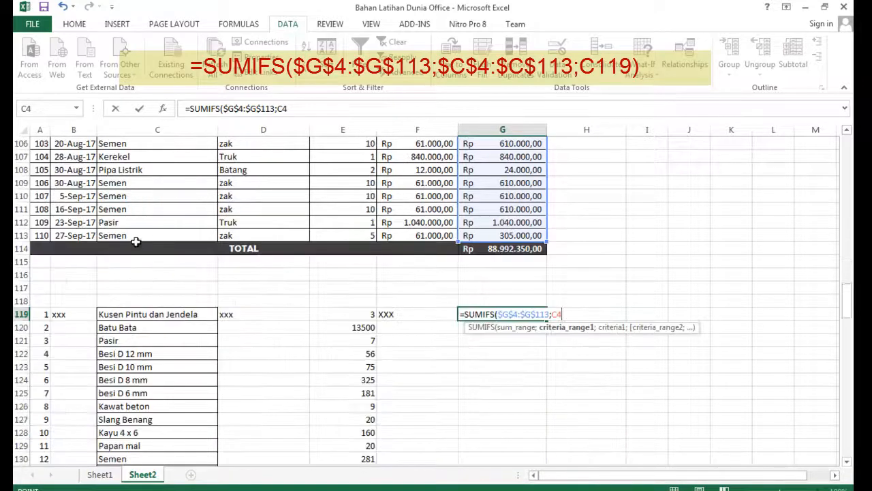
pyautogui.keyDown('shift'); pyautogui.click(142, 231); pyautogui.keyUp('shift')
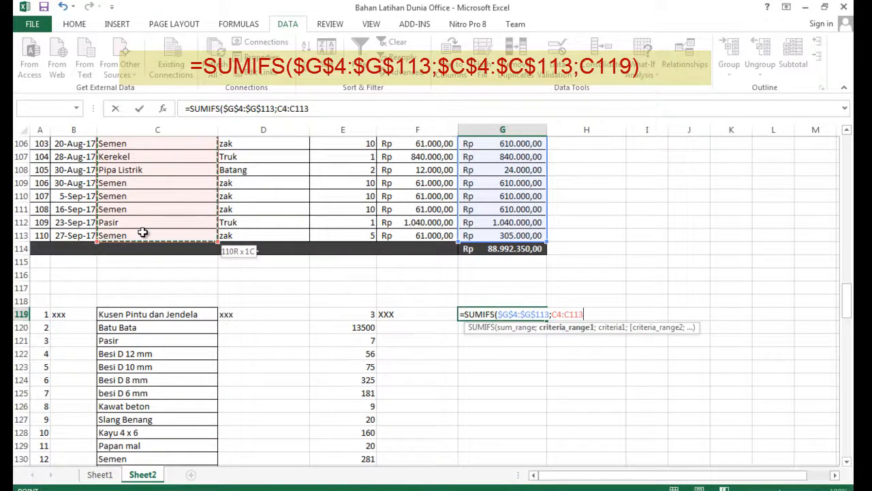
pyautogui.press('F4')
pyautogui.write(';')
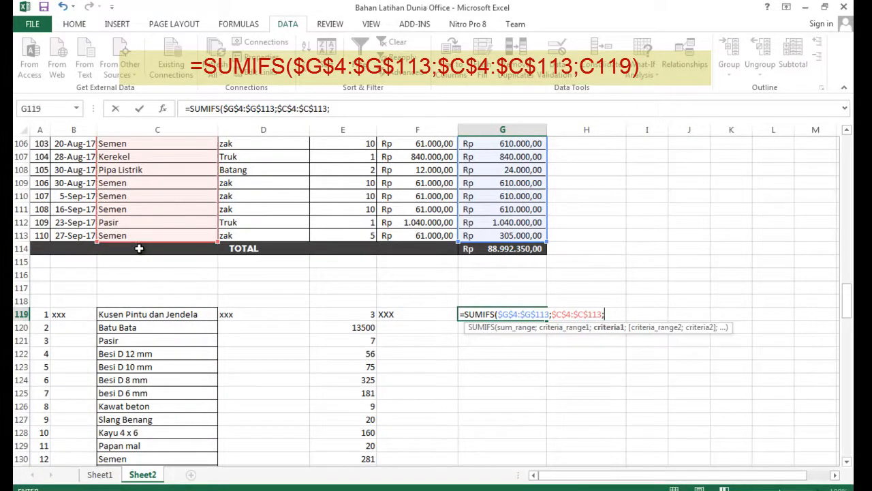
pyautogui.click(114, 314)
pyautogui.press('Return')
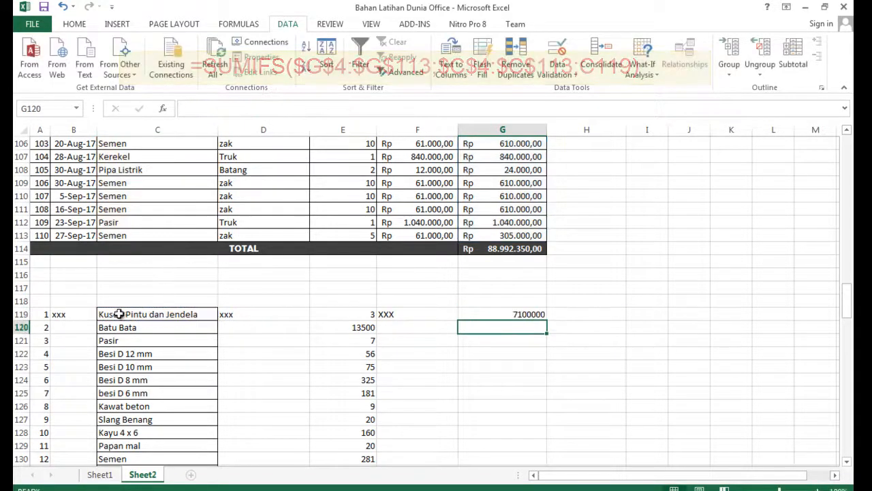
# Copy the cost formula in G119 down through G160 for all unique materials, leaving G161 empty.
pyautogui.click(497, 313)
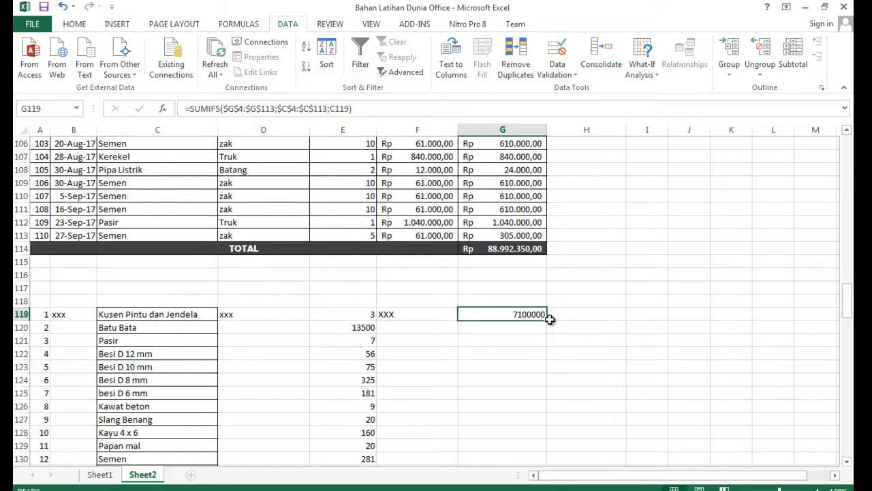
pyautogui.moveTo(548, 321); pyautogui.dragTo(528, 437)
pyautogui.click(522, 446)
pyautogui.press('Delete')
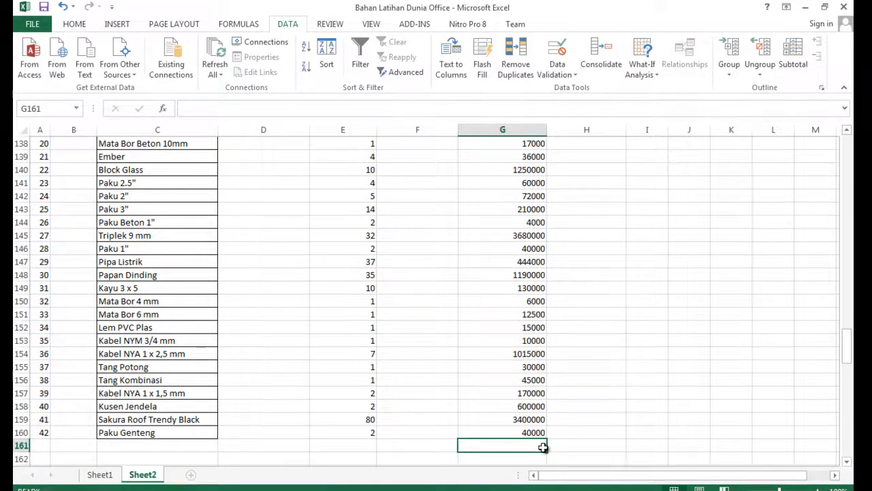
# Copy the Rupiah accounting format of G112 onto the cost totals in G119:G160 with the Format Painter.
pyautogui.scroll(2, 543, 447)
pyautogui.scroll(-3, 543, 447)
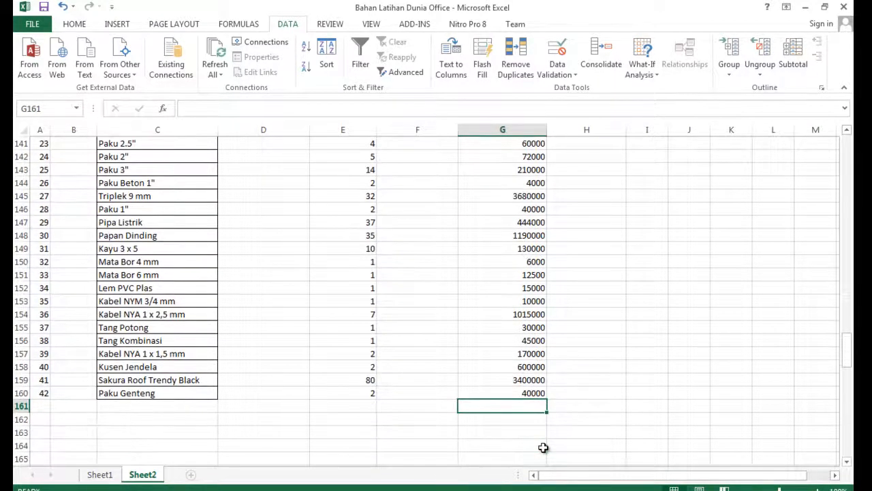
pyautogui.scroll(14, 543, 447)
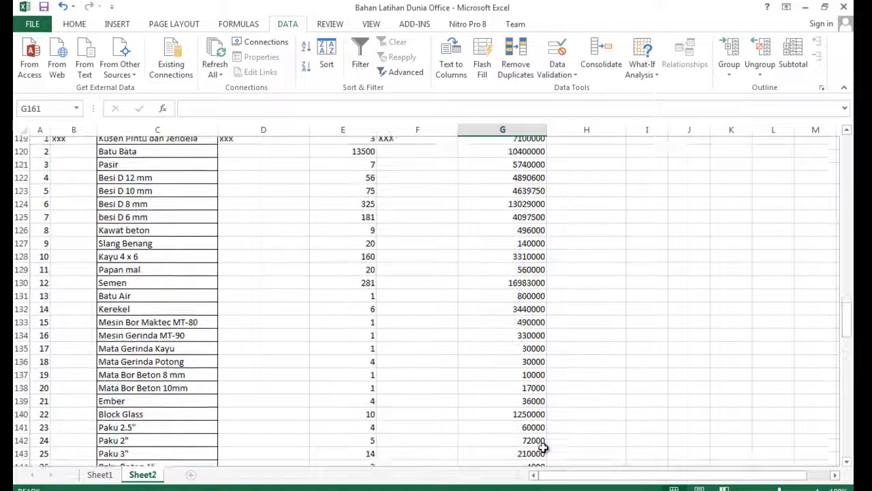
pyautogui.click(519, 405)
pyautogui.scroll(-7, 517, 405)
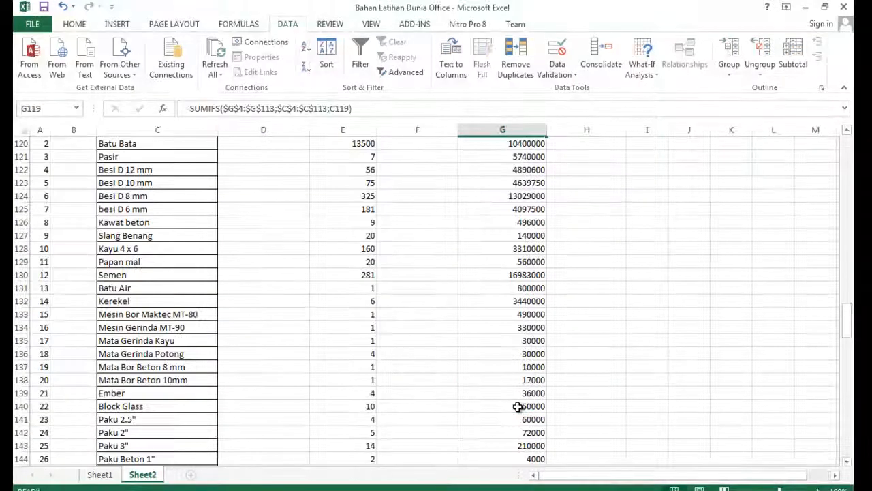
pyautogui.scroll(7, 517, 405)
pyautogui.click(572, 390)
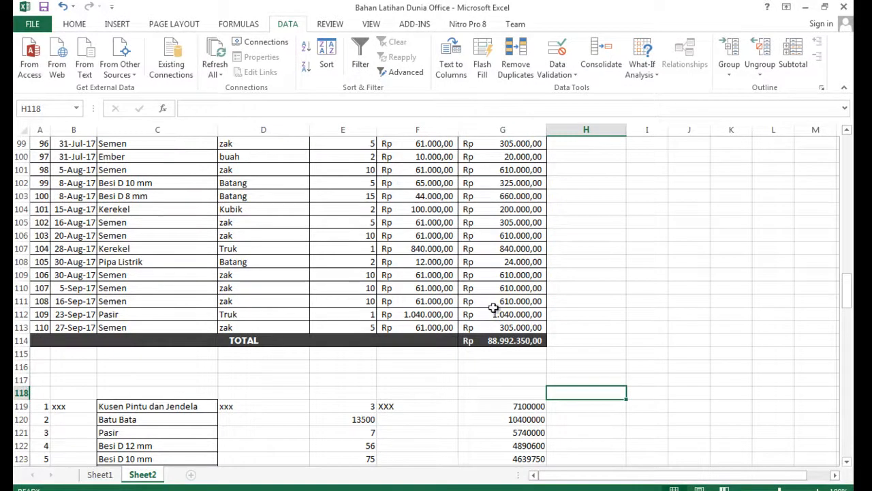
pyautogui.click(502, 314)
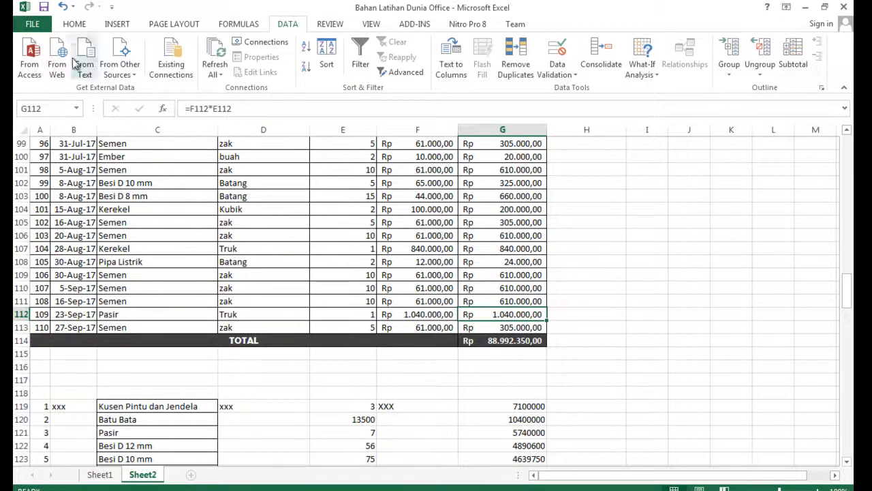
pyautogui.click(72, 25)
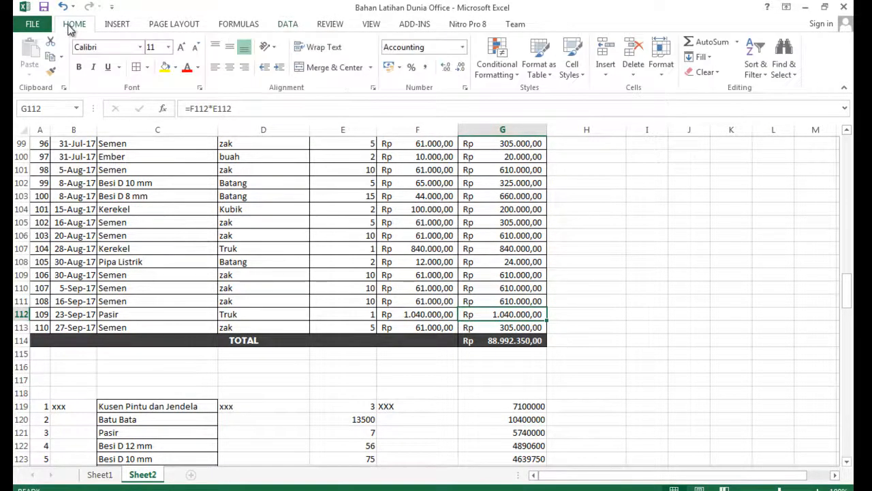
pyautogui.click(50, 75)
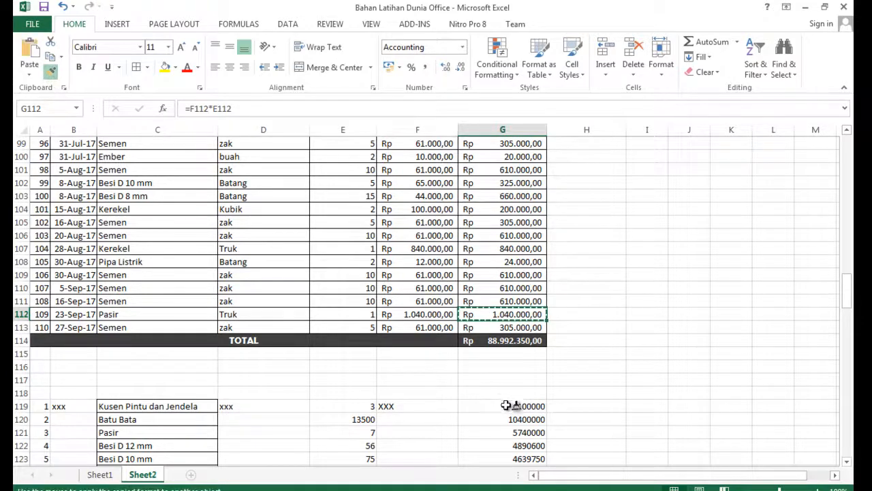
pyautogui.moveTo(506, 405)
pyautogui.mouseDown()
pyautogui.moveTo(517, 455)
pyautogui.moveTo(493, 438)
pyautogui.moveTo(494, 488)
pyautogui.moveTo(518, 354)
pyautogui.mouseUp()
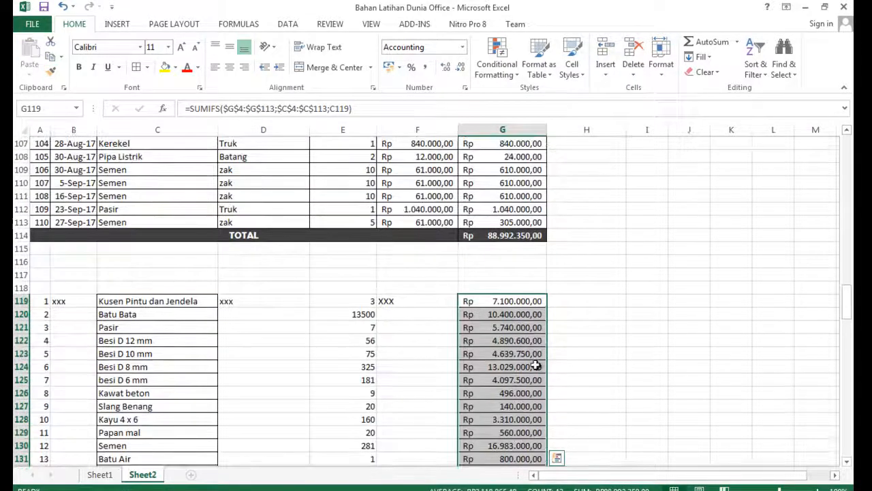
# Apply all borders to the unique-material summary table, from A118 to G160.
pyautogui.click(33, 300)
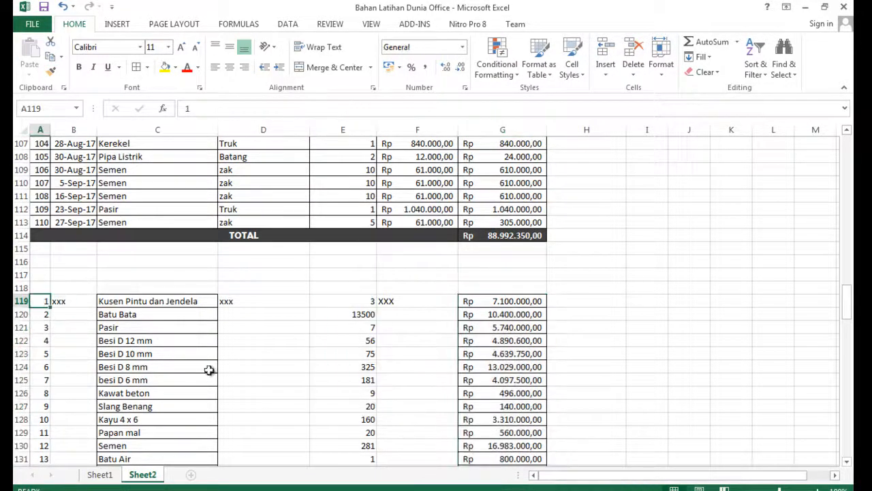
pyautogui.scroll(-6, 208, 365)
pyautogui.scroll(6, 209, 359)
pyautogui.scroll(1, 209, 359)
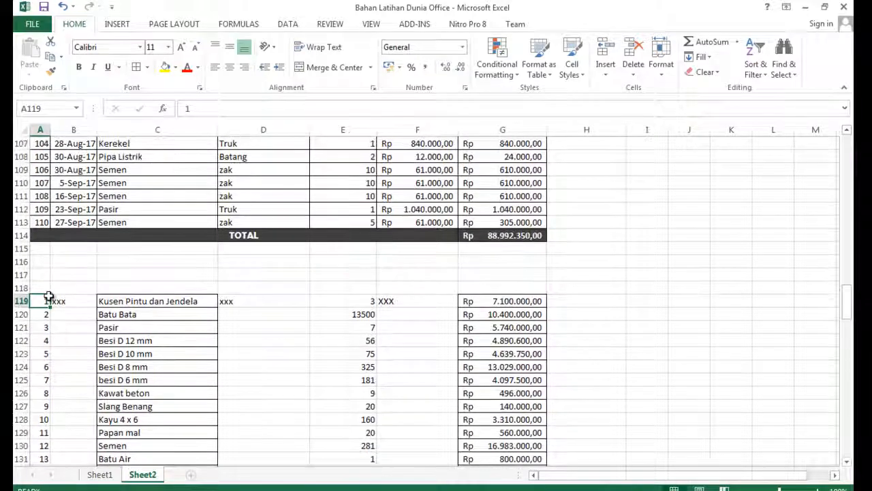
pyautogui.click(46, 291)
pyautogui.scroll(-14, 45, 290)
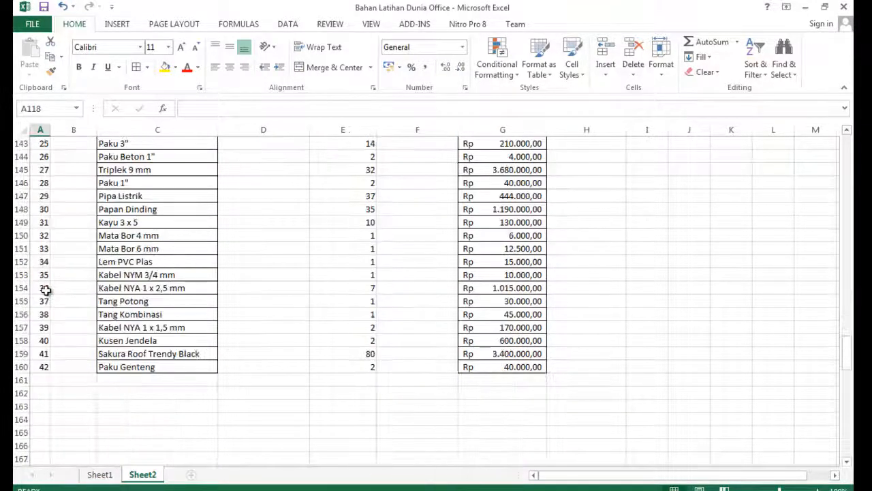
pyautogui.keyDown('shift'); pyautogui.click(535, 291); pyautogui.keyUp('shift')
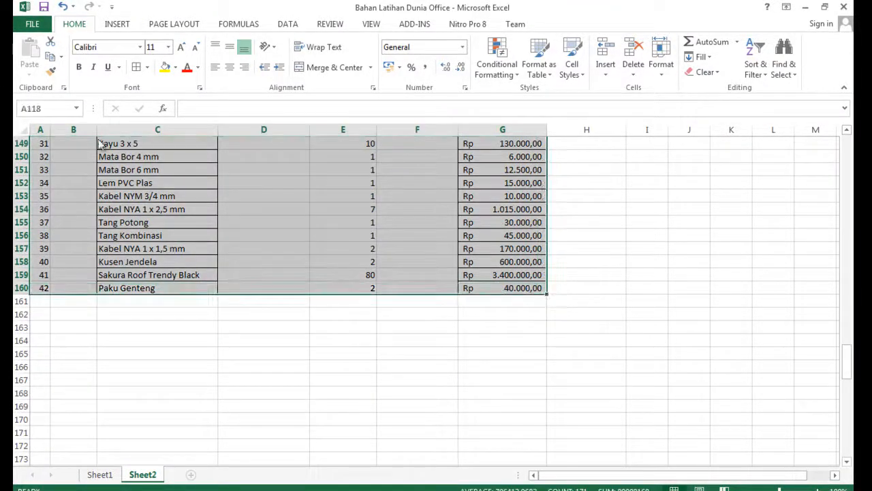
pyautogui.scroll(14, 182, 134)
pyautogui.scroll(-12, 395, 375)
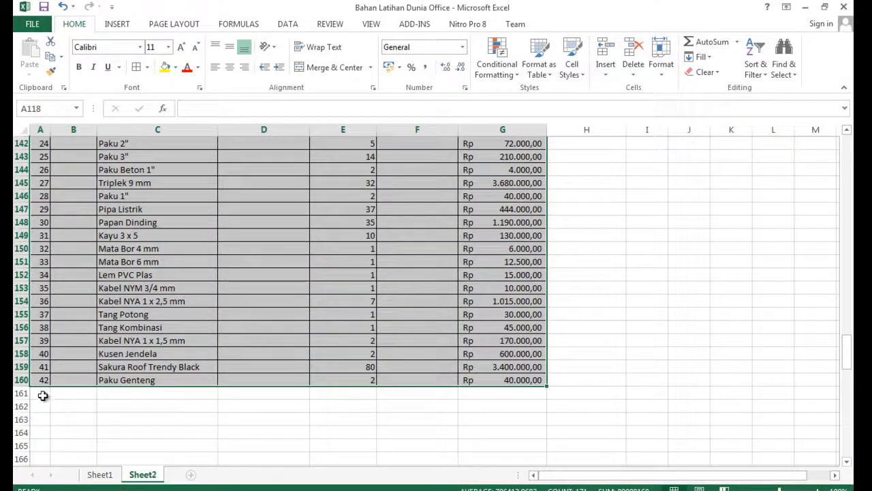
# Merge and center A161:F161 below the material summary and enter the label "Total".
pyautogui.moveTo(43, 393); pyautogui.dragTo(382, 393)
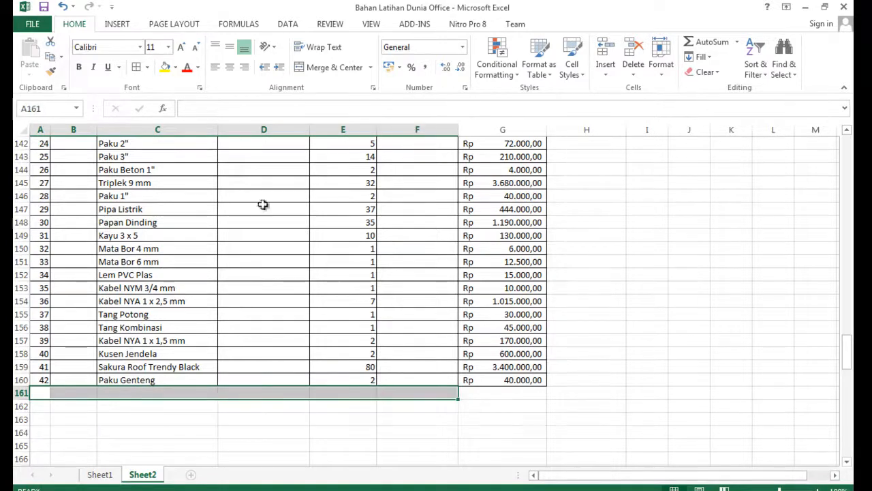
pyautogui.click(328, 66)
pyautogui.write('t')
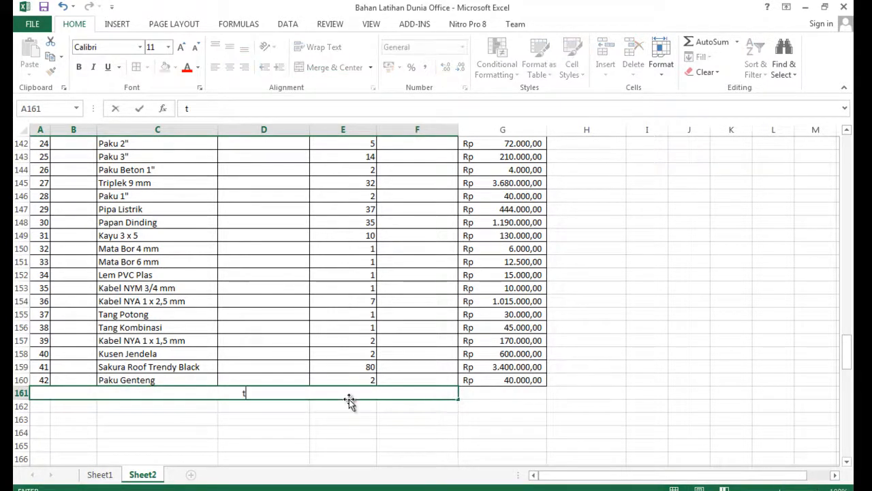
pyautogui.write('otal')
pyautogui.press('Return')
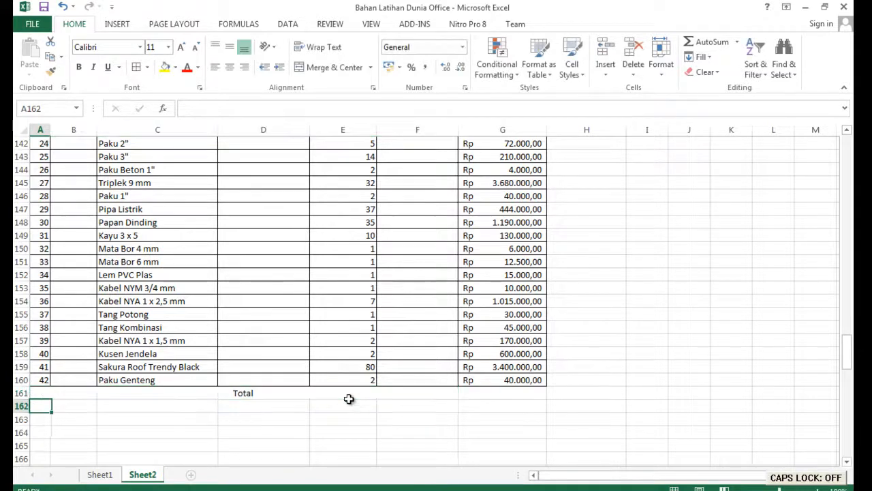
# Sum the cost totals in G161 with the formula =SUM(G119:G160).
pyautogui.press('Right')
pyautogui.click(502, 392)
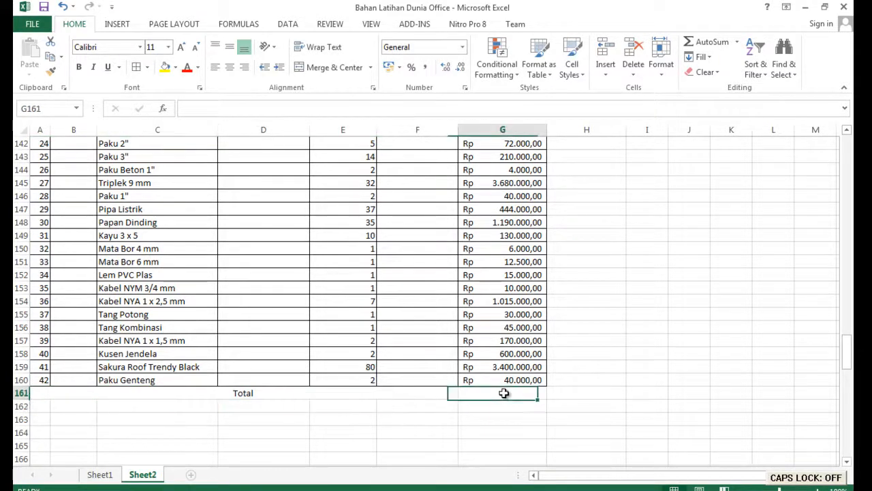
pyautogui.write('=sum(')
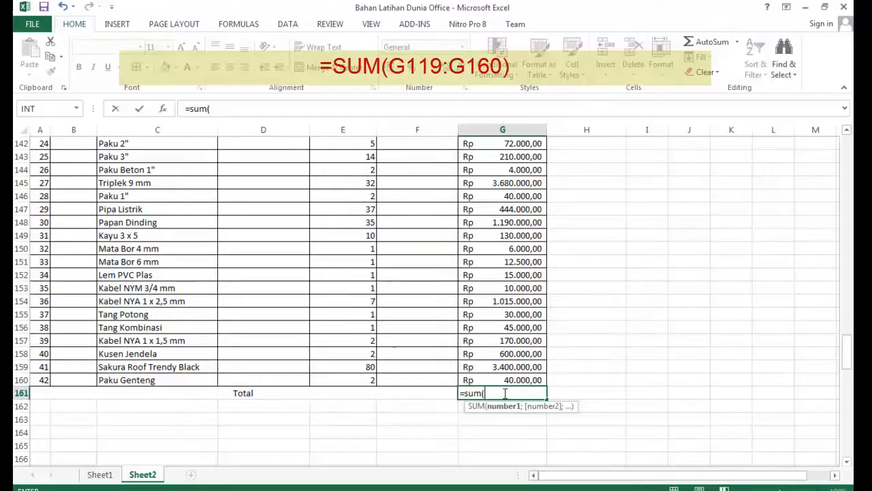
pyautogui.scroll(3, 504, 393)
pyautogui.scroll(9, 505, 393)
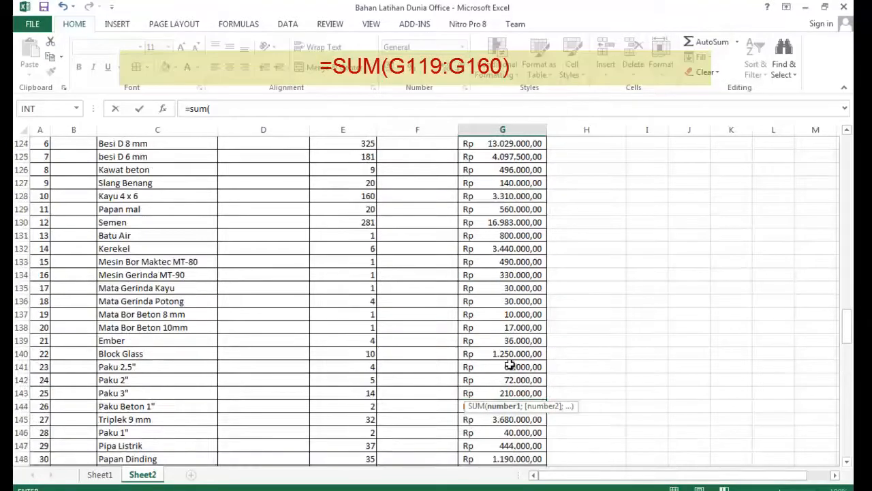
pyautogui.click(528, 314)
pyautogui.scroll(-14, 525, 320)
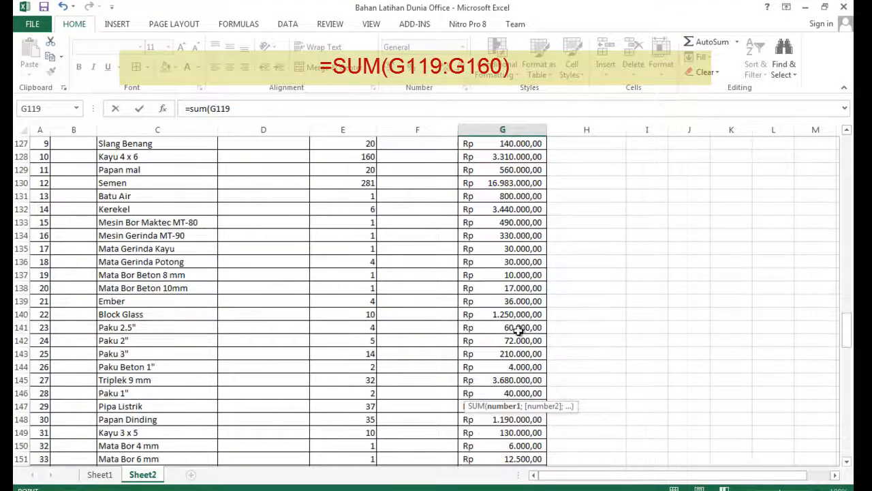
pyautogui.keyDown('shift'); pyautogui.click(514, 301); pyautogui.keyUp('shift')
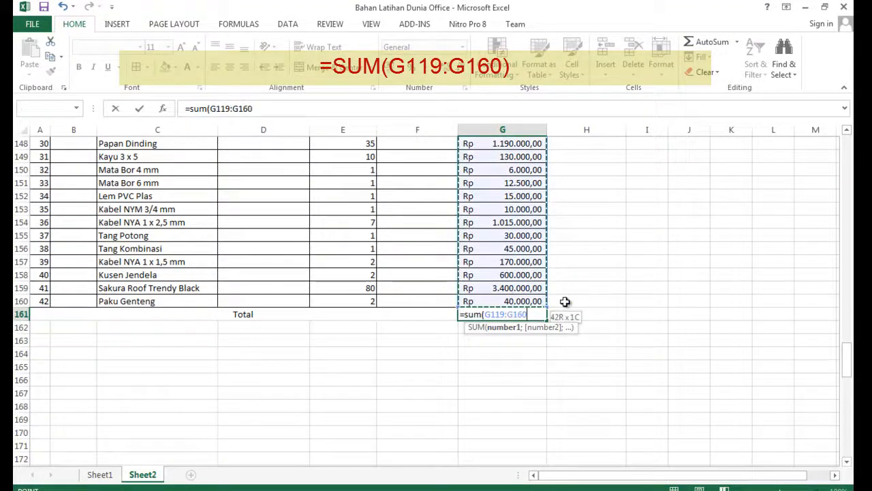
pyautogui.press('Return')
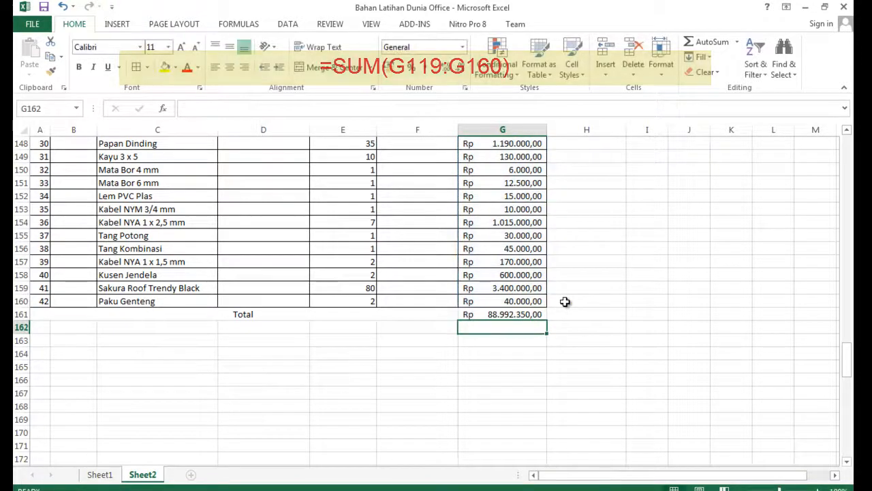
# Compare the grand total in G161 with the original expense table's total in G114.
pyautogui.scroll(8, 555, 306)
pyautogui.scroll(6, 553, 305)
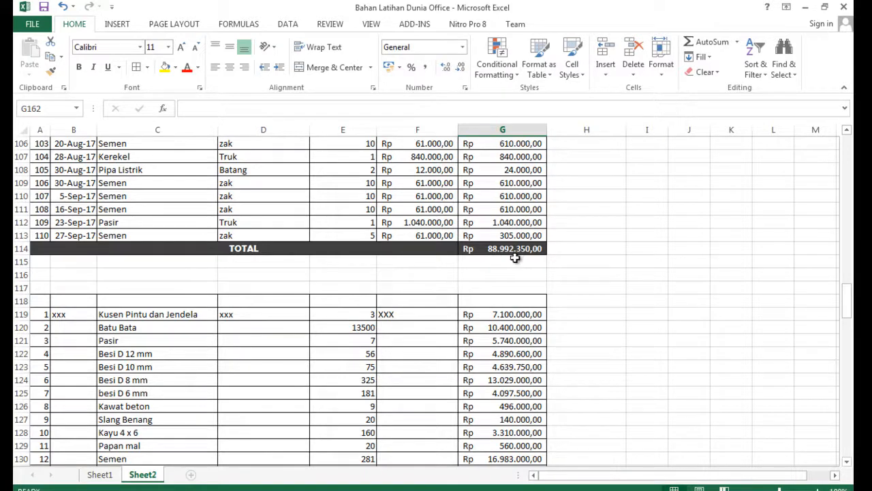
pyautogui.scroll(-15, 515, 256)
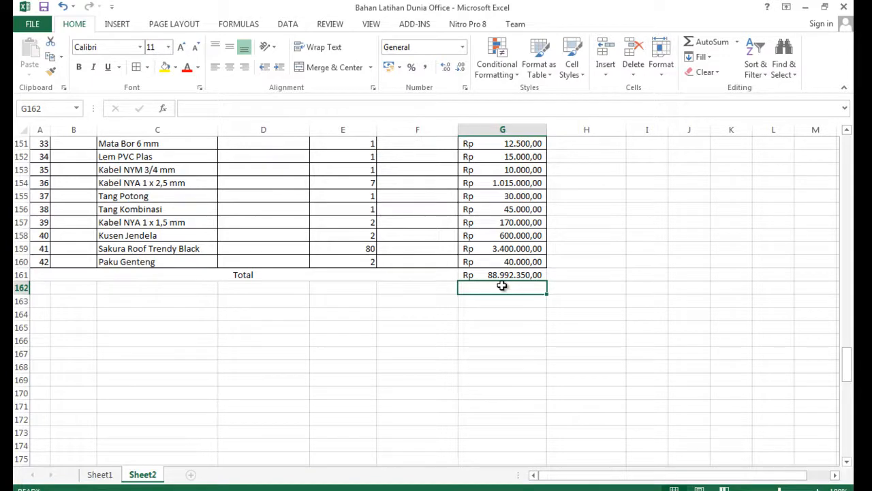
# Select the whole Total row of the material summary, A161:G161.
pyautogui.moveTo(528, 274); pyautogui.dragTo(69, 276)
pyautogui.scroll(14, 289, 276)
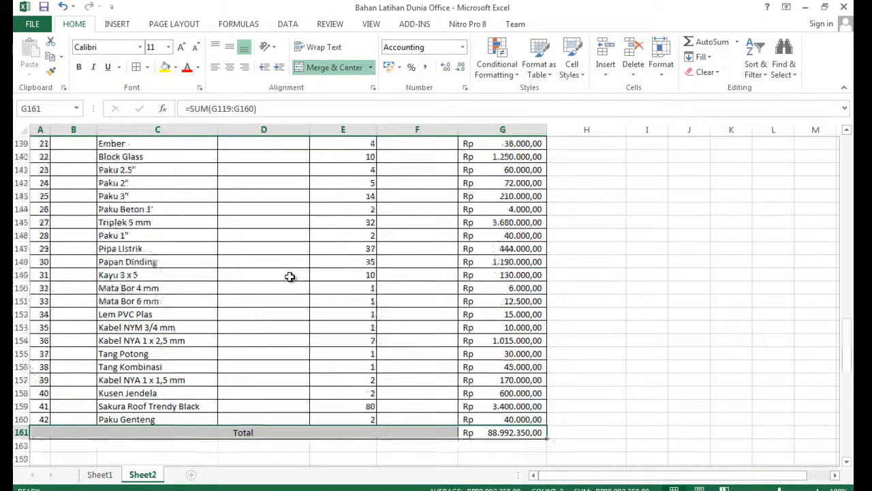